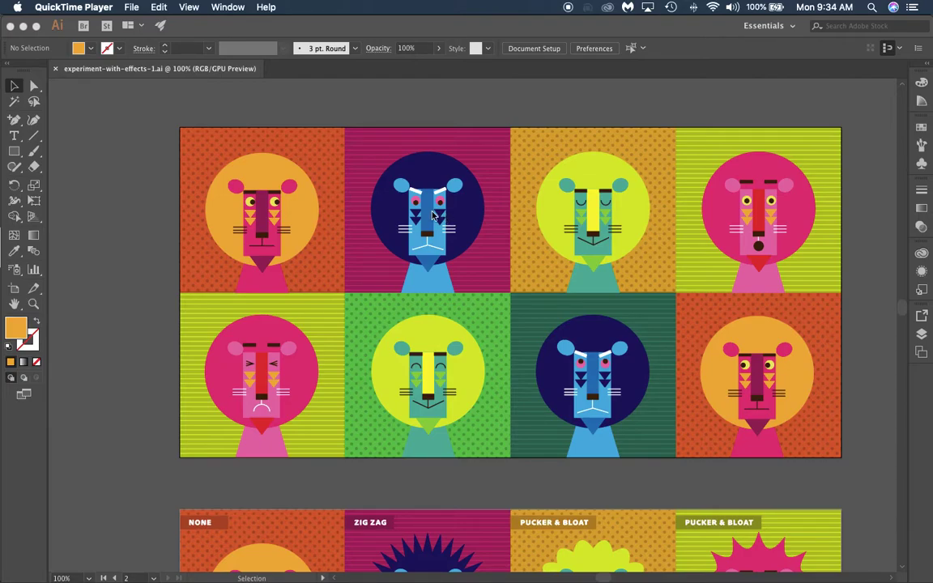
Review the labelled effect example rows, then return to the plain eight-lion grid.
{"action": "scroll", "coordinate": [541, 255], "scroll_direction": "right", "scroll_amount": 5}
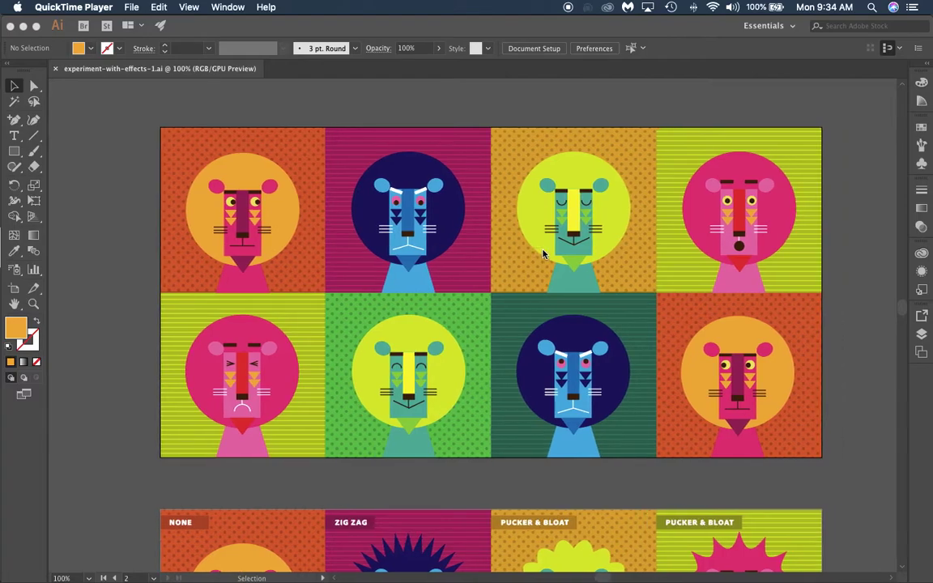
{"action": "scroll", "coordinate": [519, 267], "scroll_direction": "right", "scroll_amount": 1}
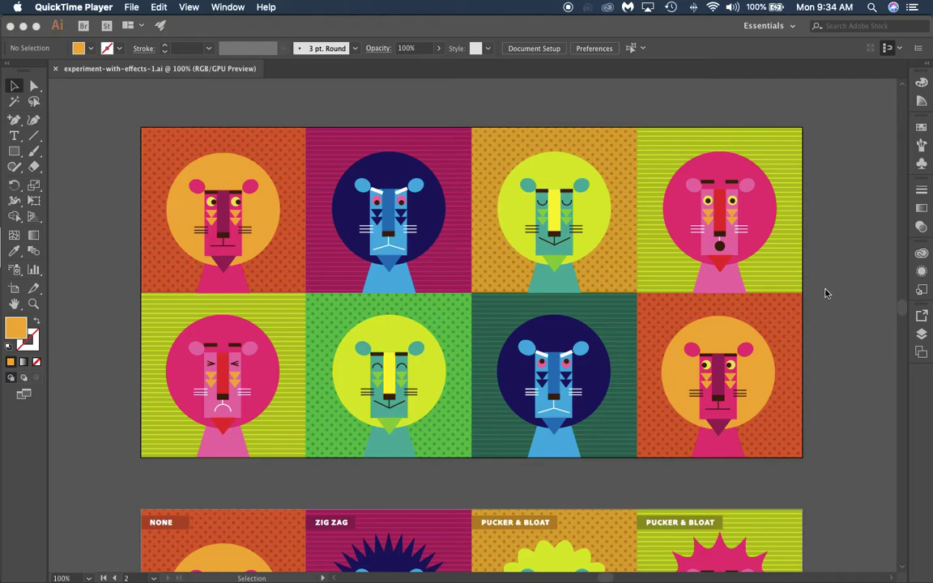
{"action": "scroll", "coordinate": [827, 283], "scroll_direction": "down", "scroll_amount": 10}
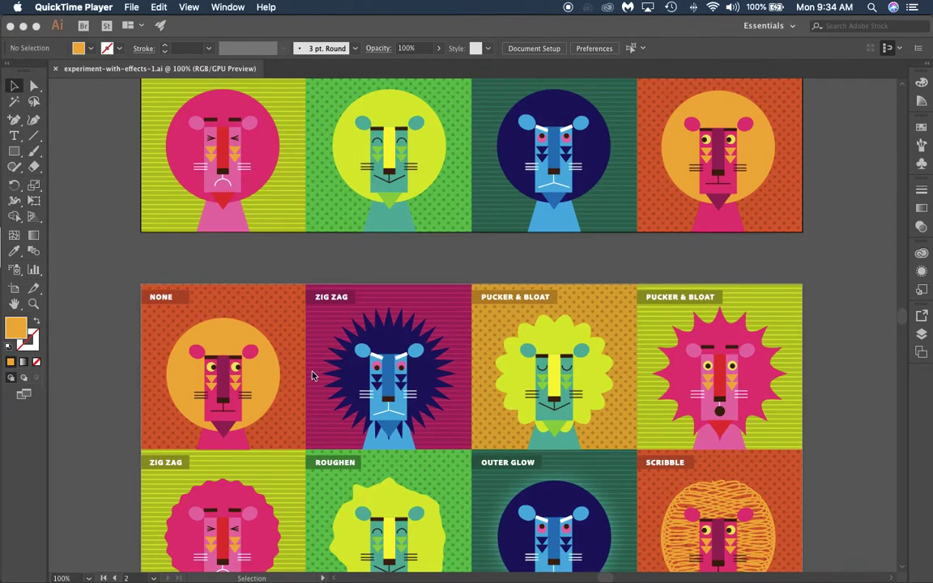
{"action": "scroll", "coordinate": [466, 428], "scroll_direction": "down", "scroll_amount": 1}
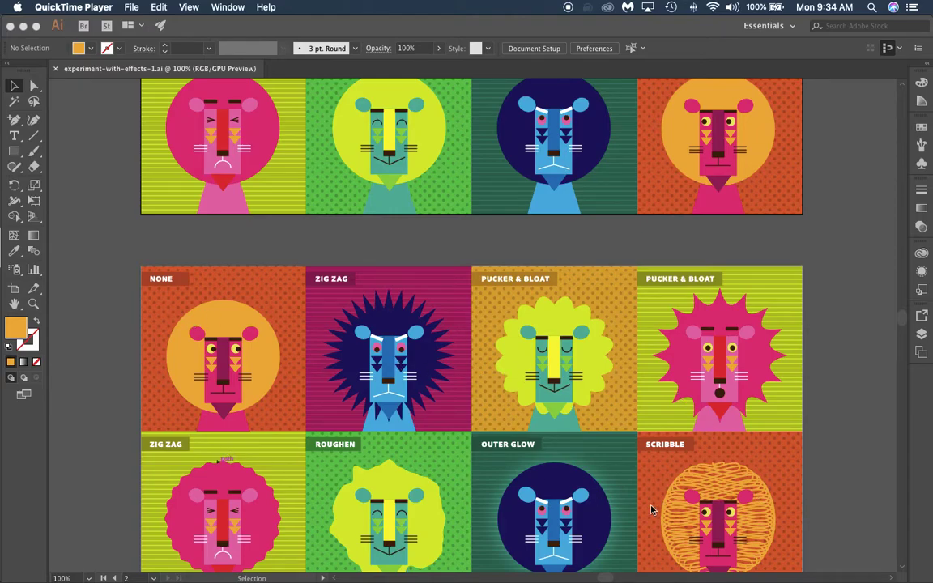
{"action": "scroll", "coordinate": [486, 365], "scroll_direction": "up", "scroll_amount": 8}
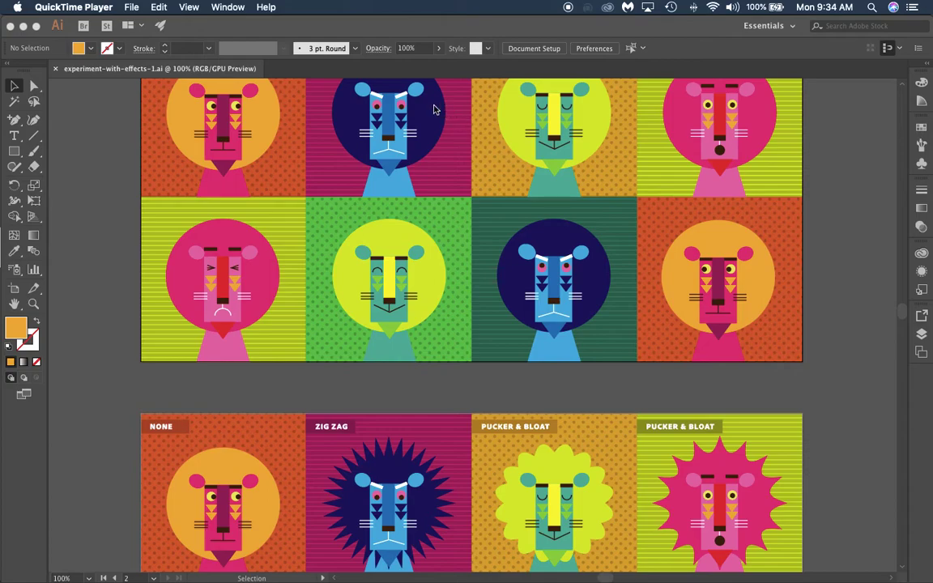
{"action": "left_click", "coordinate": [433, 110]}
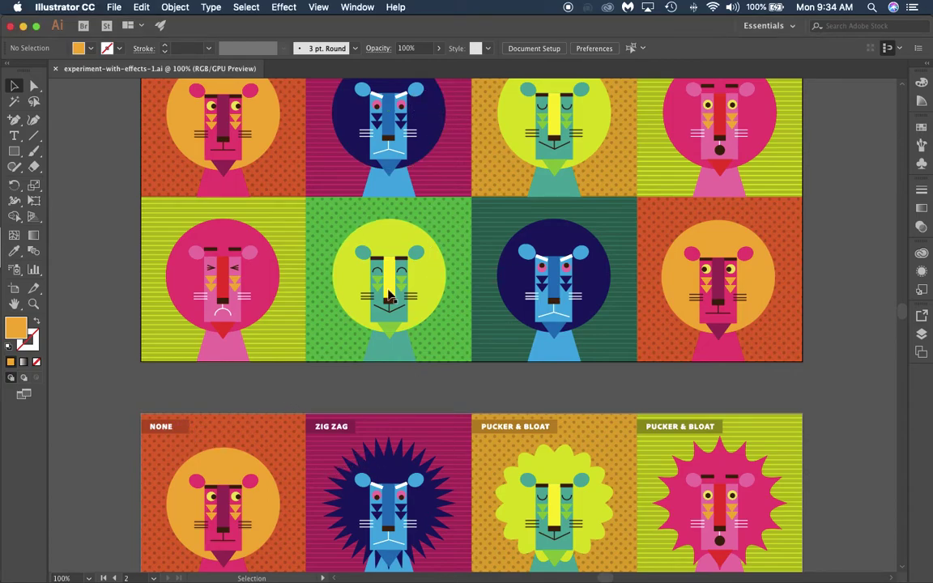
{"action": "scroll", "coordinate": [388, 296], "scroll_direction": "up", "scroll_amount": 2}
{"action": "scroll", "coordinate": [449, 353], "scroll_direction": "up", "scroll_amount": 2}
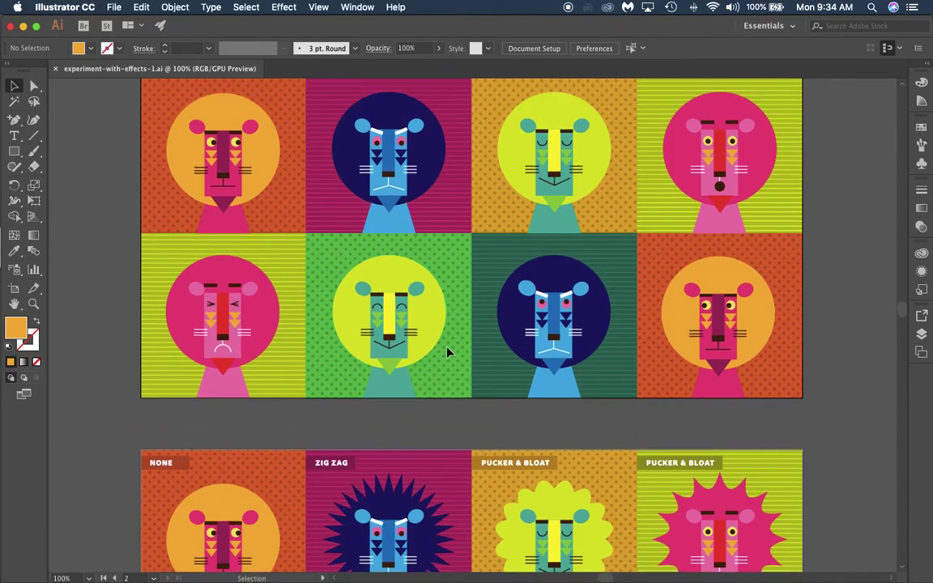
Select the navy lion's round mane and open Effect > Distort & Transform > Zig Zag.
{"action": "left_click", "coordinate": [410, 182]}
{"action": "scroll", "coordinate": [449, 243], "scroll_direction": "up", "scroll_amount": 2}
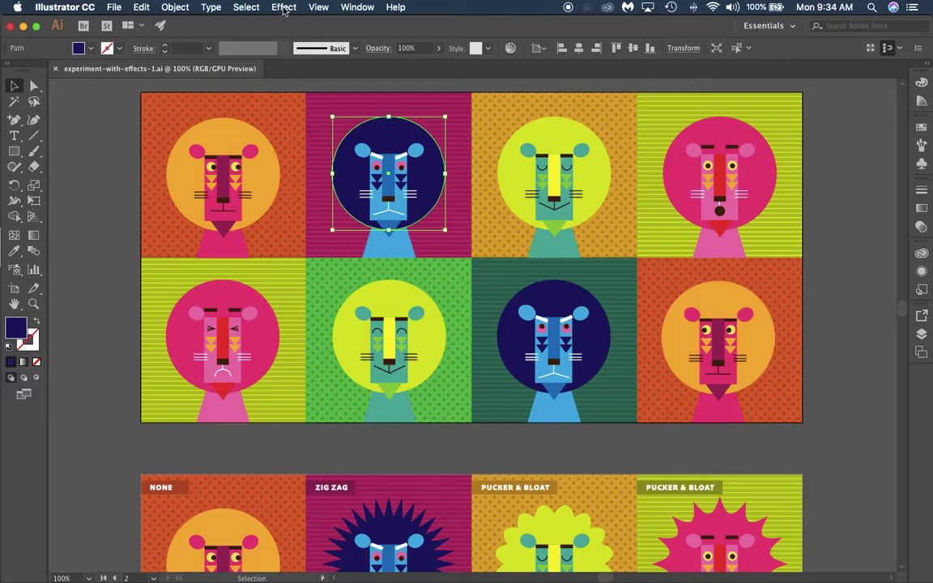
{"action": "left_click", "coordinate": [284, 8]}
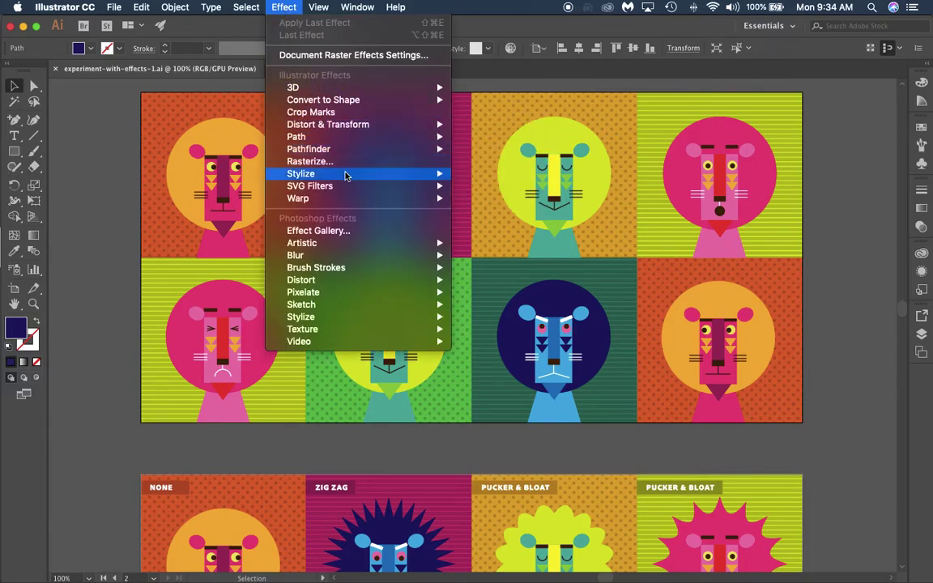
{"action": "mouse_move", "coordinate": [346, 175]}
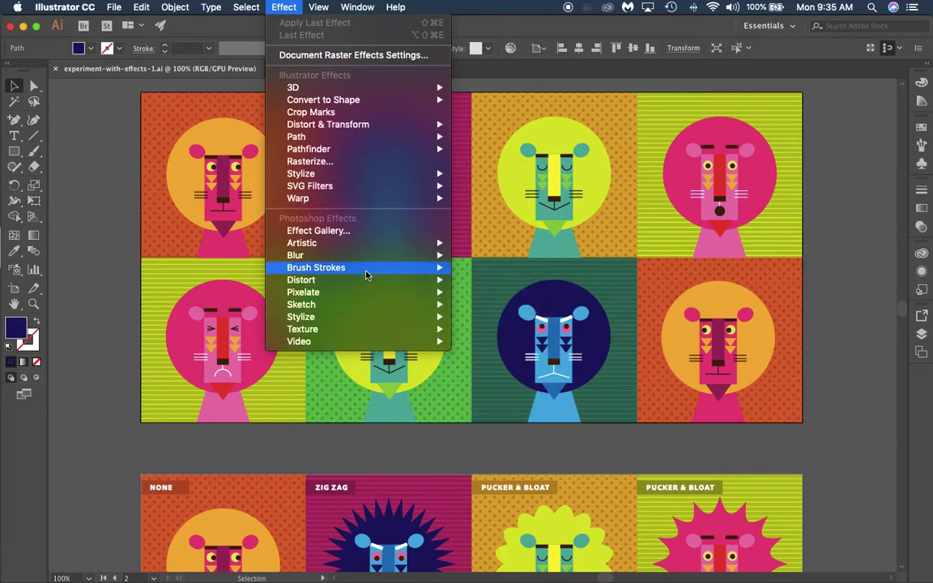
{"action": "mouse_move", "coordinate": [366, 276]}
{"action": "mouse_move", "coordinate": [362, 245]}
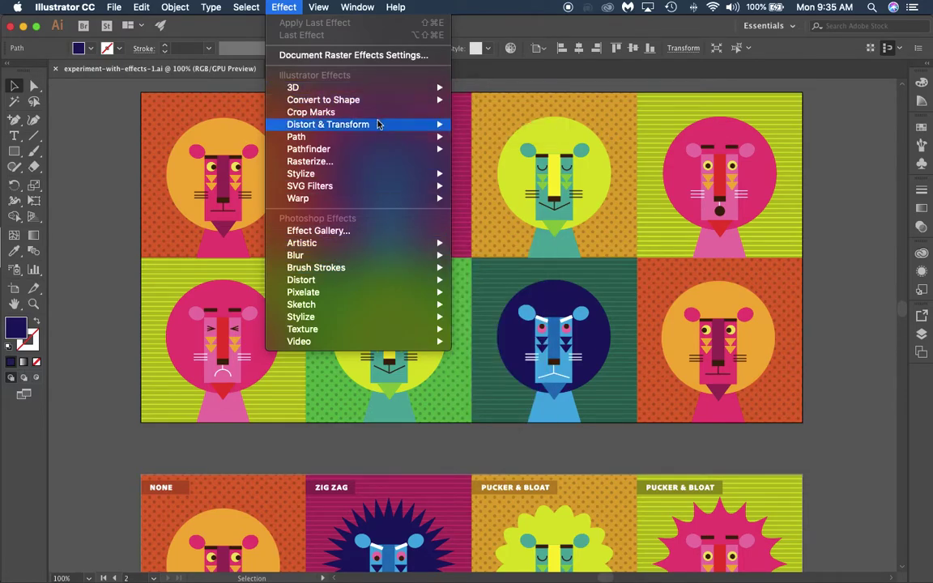
{"action": "mouse_move", "coordinate": [377, 123]}
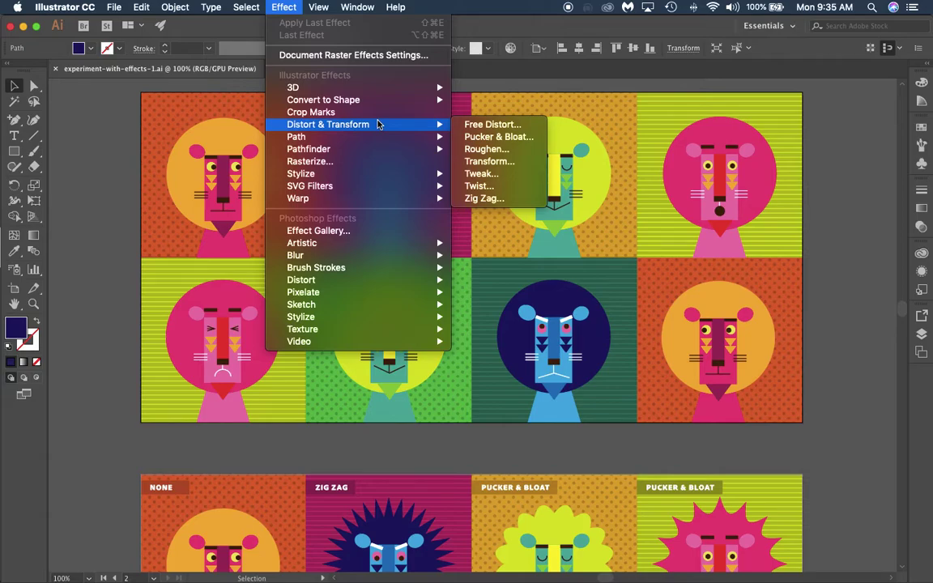
{"action": "left_click", "coordinate": [284, 7]}
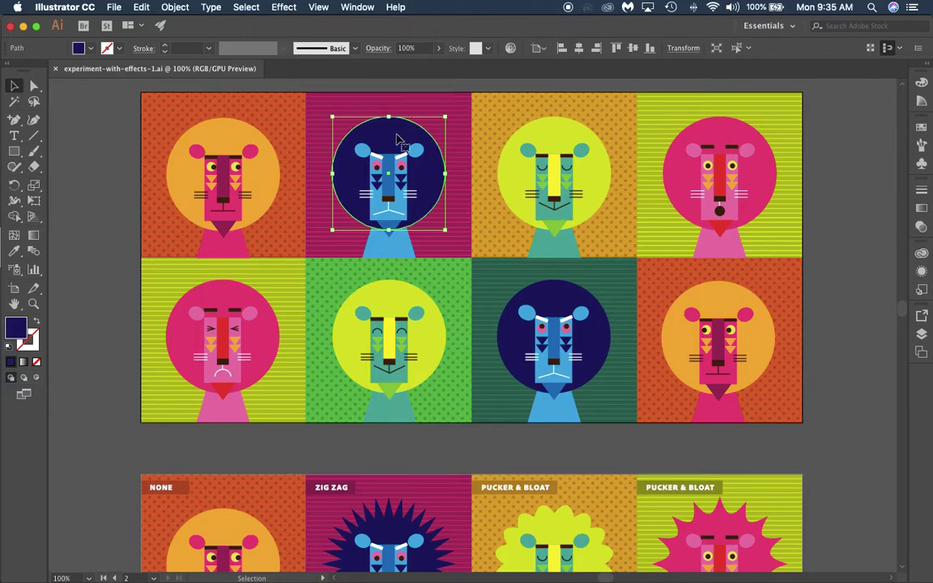
{"action": "left_click", "coordinate": [285, 7]}
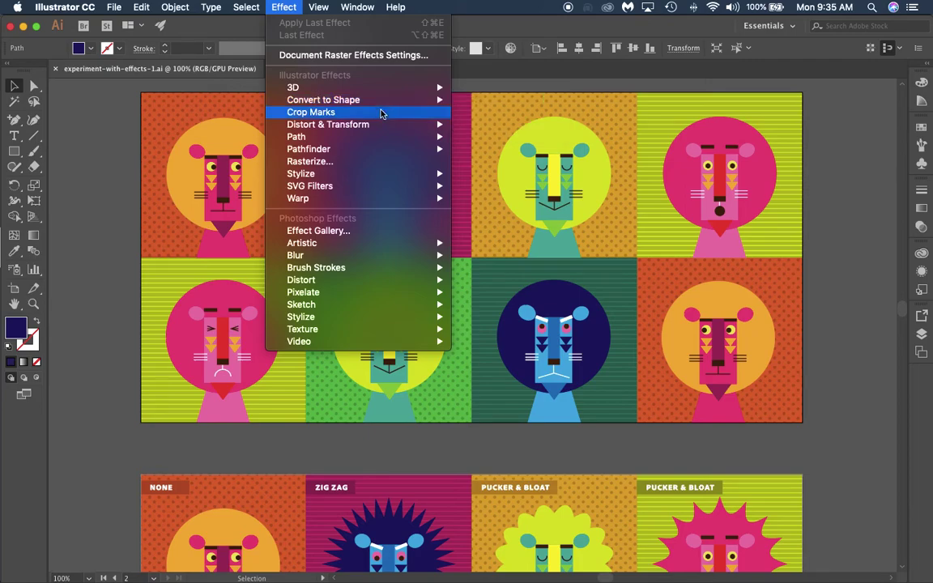
{"action": "mouse_move", "coordinate": [406, 132]}
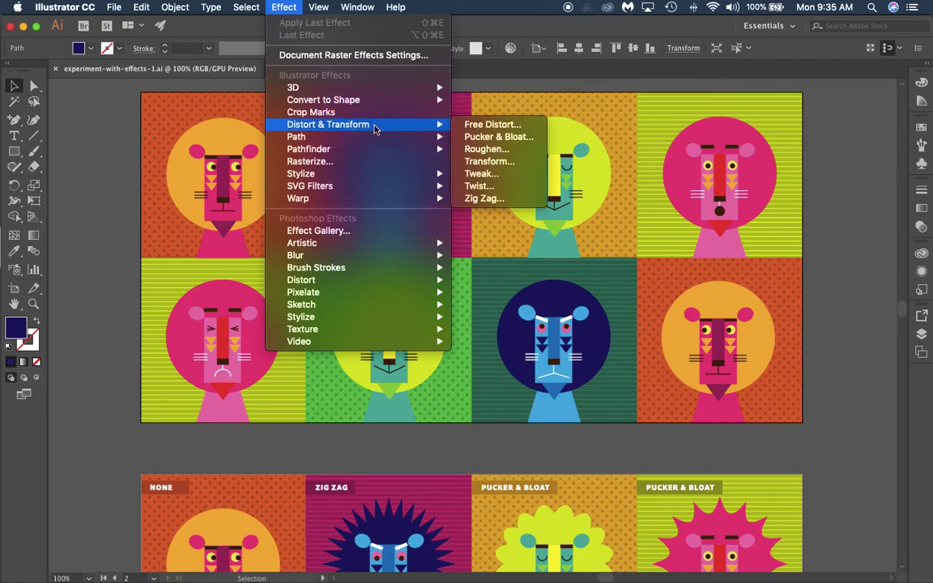
{"action": "left_click", "coordinate": [500, 200]}
Turn on Zig Zag preview and set the size to 0.2 in.
{"action": "left_click_drag", "start_coordinate": [512, 207], "coordinate": [697, 172]}
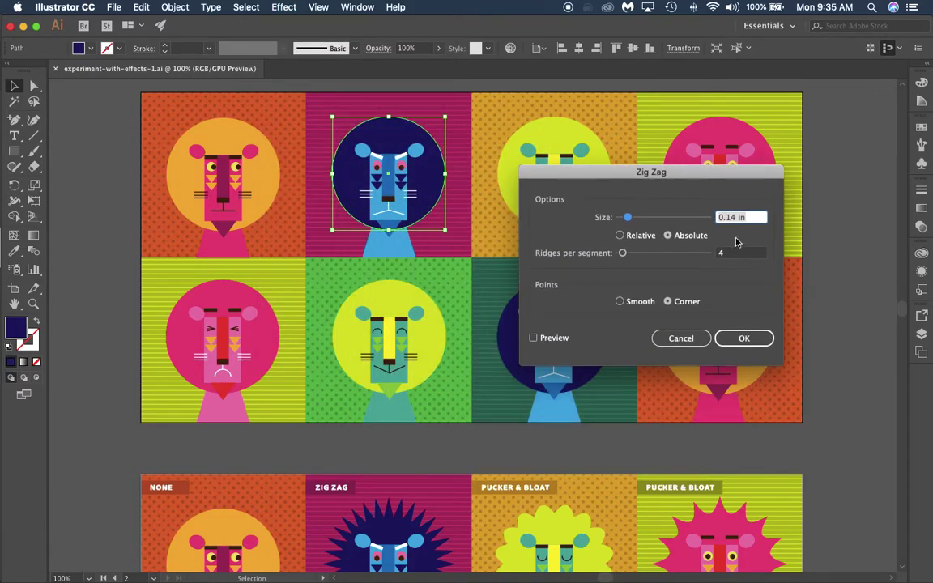
{"action": "left_click", "coordinate": [534, 338]}
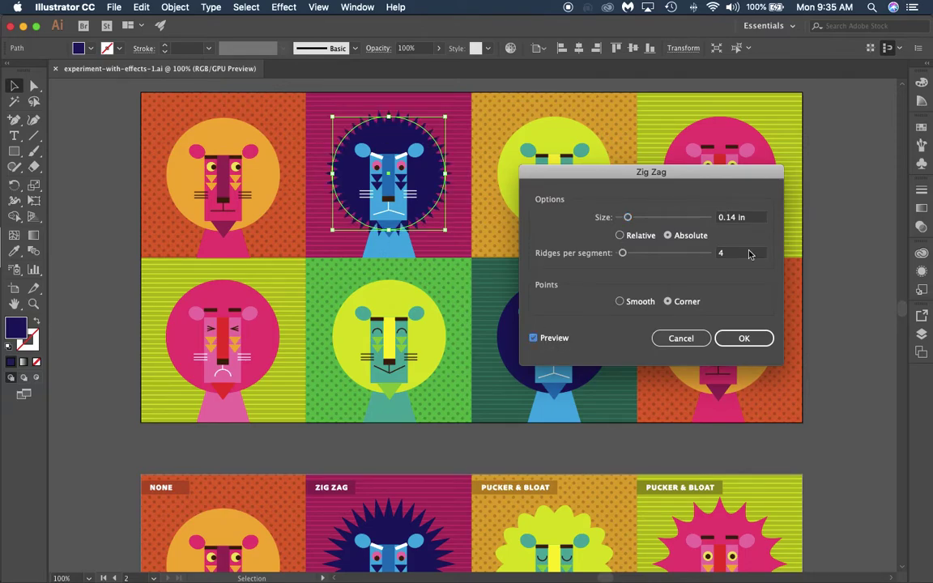
{"action": "left_click", "coordinate": [735, 217]}
{"action": "key", "text": "BackSpace"}
{"action": "key", "text": "BackSpace"}
{"action": "type", "text": "3"}
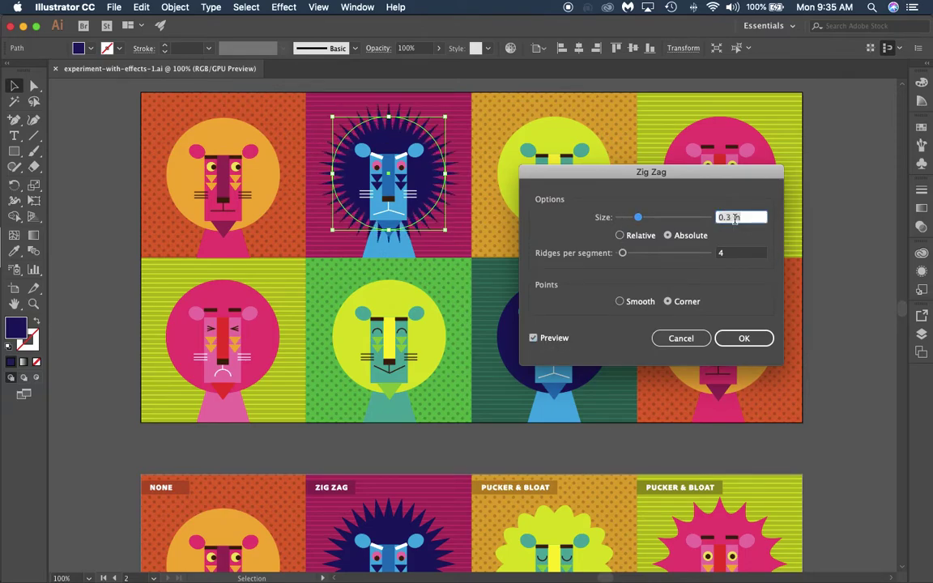
{"action": "key", "text": "BackSpace"}
{"action": "type", "text": "2"}
Set 3 ridges per segment with Corner points and apply the zig-zag.
{"action": "left_click", "coordinate": [731, 257]}
{"action": "key", "text": "BackSpace"}
{"action": "type", "text": "2"}
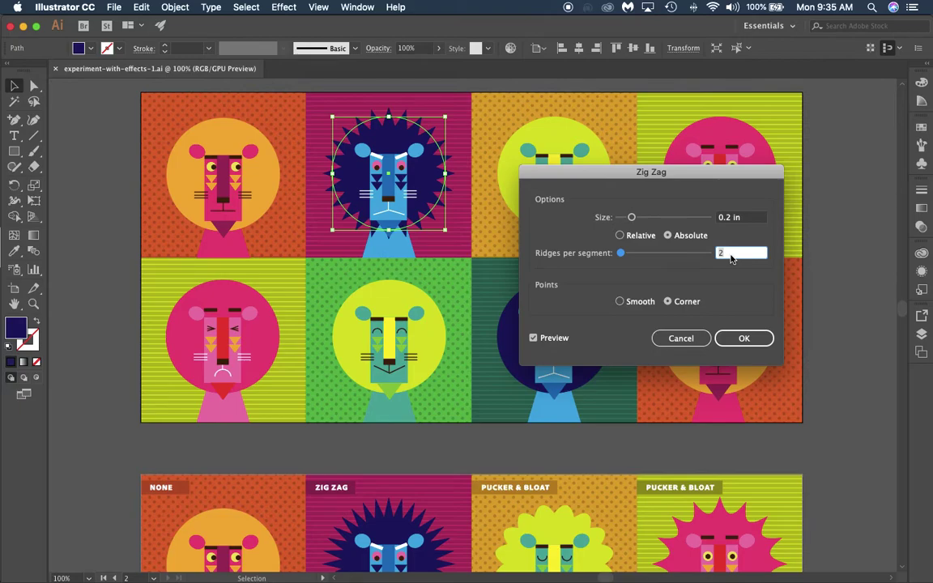
{"action": "key", "text": "Up"}
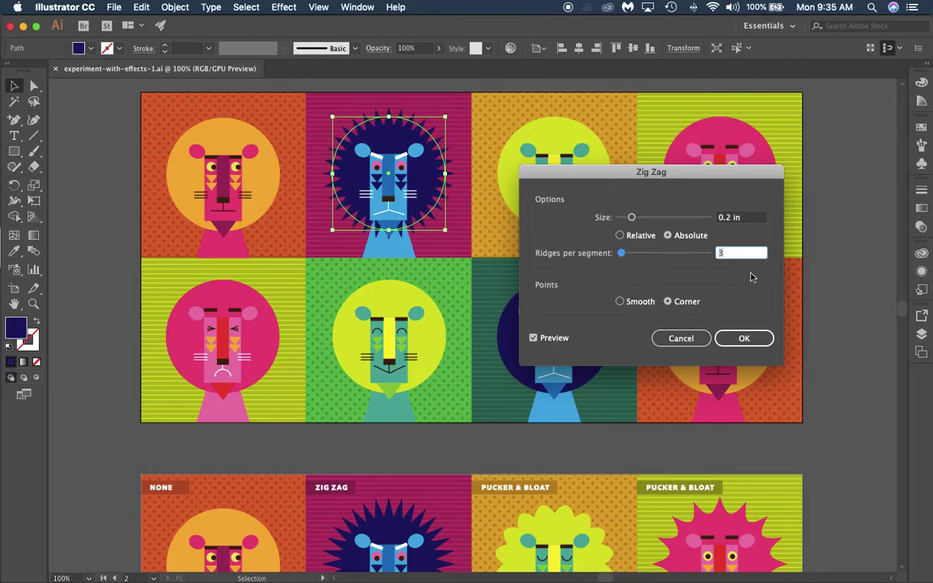
{"action": "left_click", "coordinate": [620, 301]}
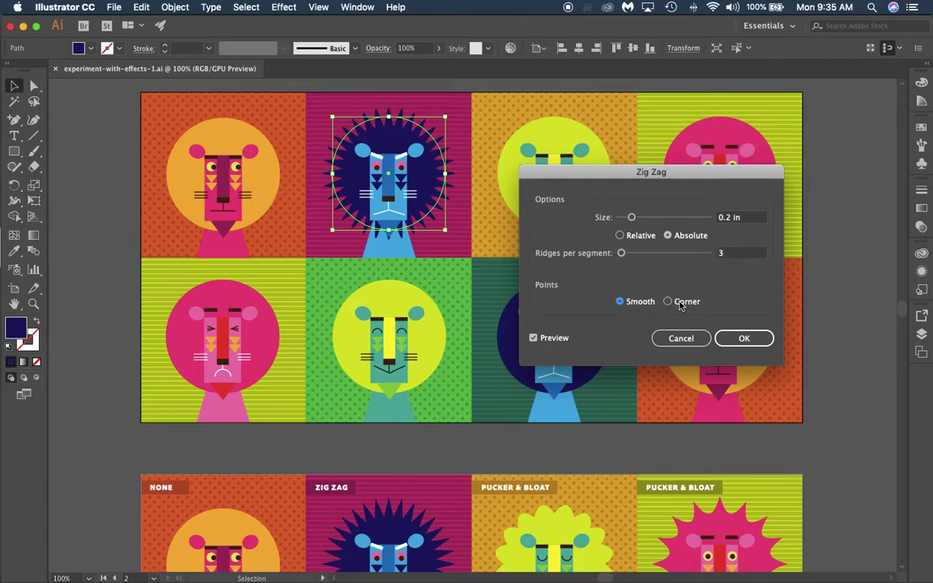
{"action": "left_click", "coordinate": [692, 301]}
{"action": "left_click", "coordinate": [640, 306]}
{"action": "left_click", "coordinate": [695, 306]}
{"action": "left_click", "coordinate": [738, 343]}
{"action": "left_click", "coordinate": [740, 340]}
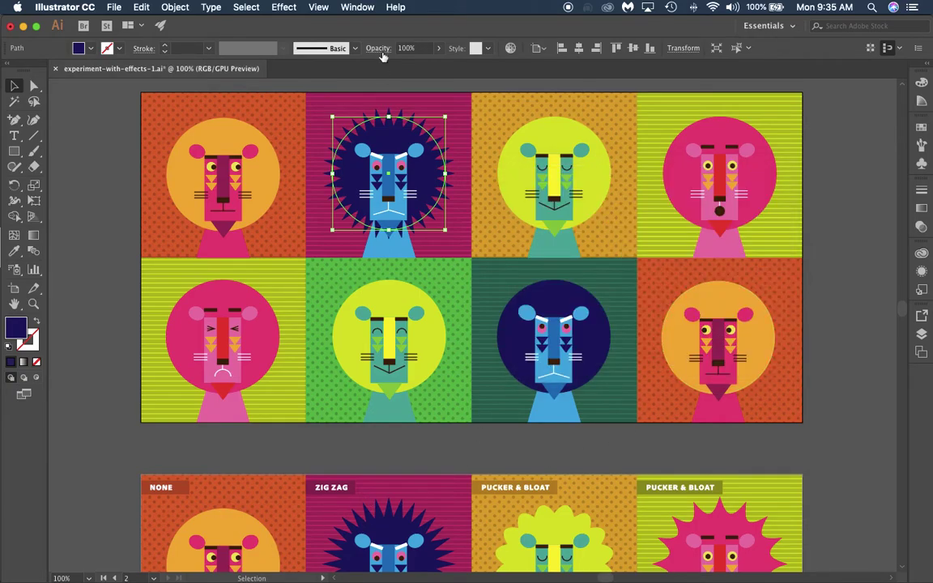
Select the yellow lion's round mane and open Pucker & Bloat.
{"action": "left_click", "coordinate": [466, 113]}
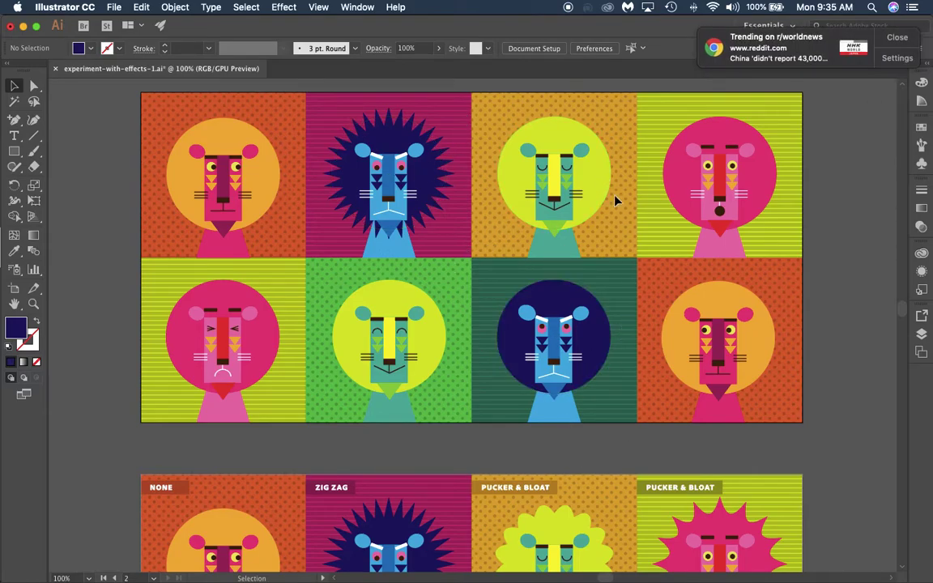
{"action": "scroll", "coordinate": [621, 342], "scroll_direction": "down", "scroll_amount": 2}
{"action": "scroll", "coordinate": [631, 358], "scroll_direction": "up", "scroll_amount": 5}
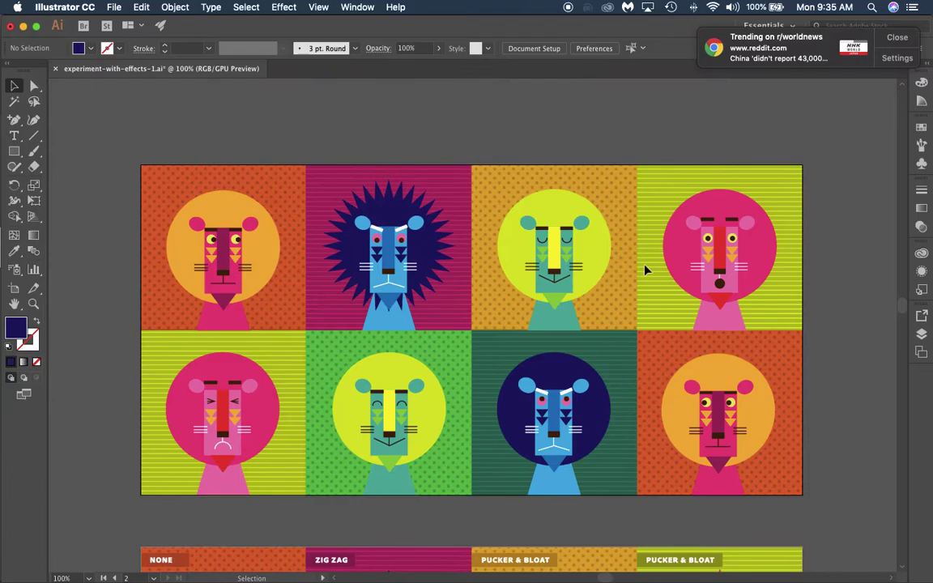
{"action": "left_click", "coordinate": [600, 240]}
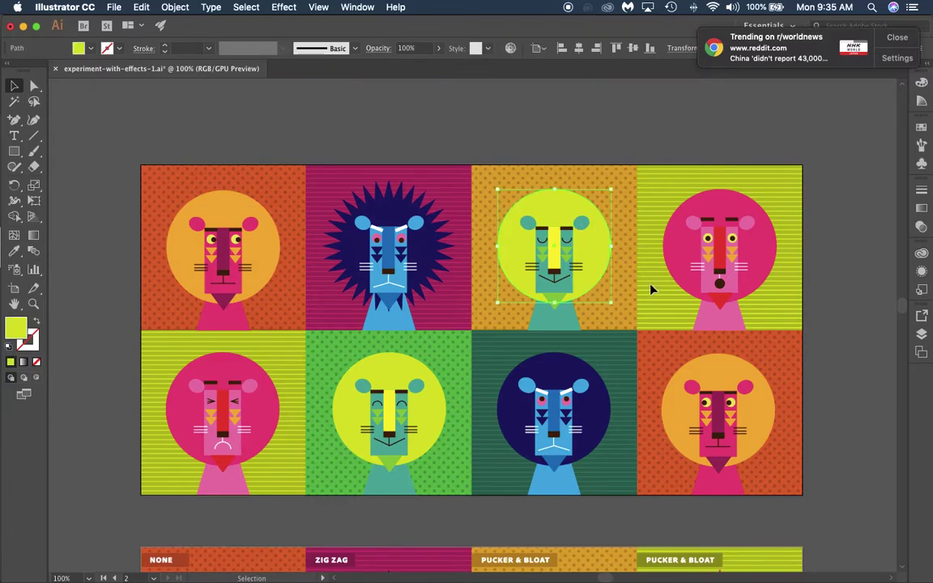
{"action": "left_click", "coordinate": [285, 8]}
{"action": "mouse_move", "coordinate": [338, 127]}
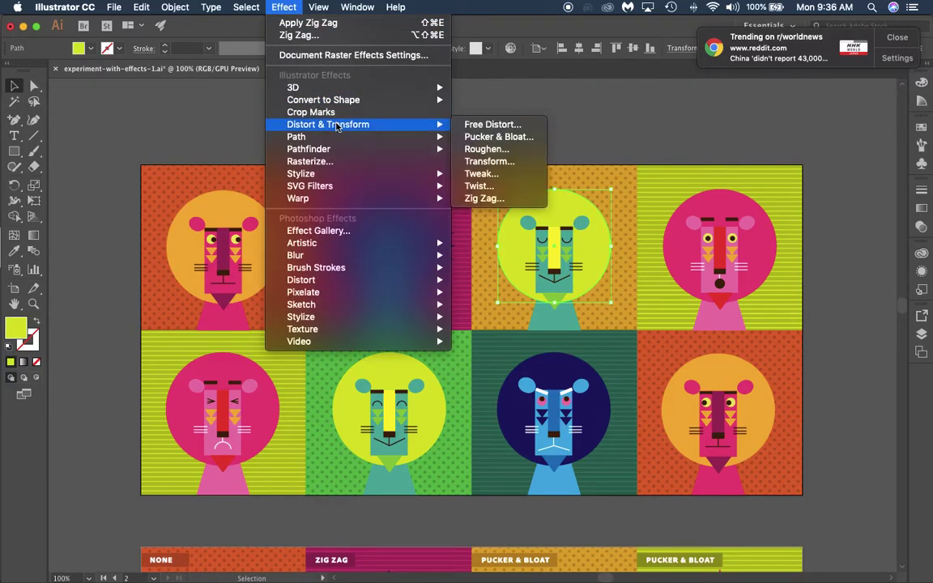
{"action": "left_click", "coordinate": [508, 139]}
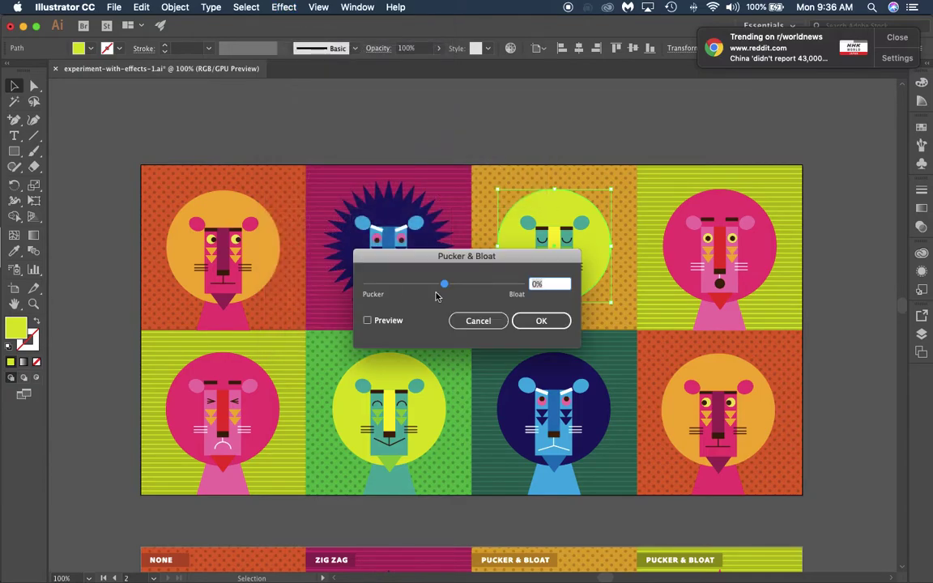
Preview and set the bloat to 20%, then confirm.
{"action": "left_click", "coordinate": [388, 322]}
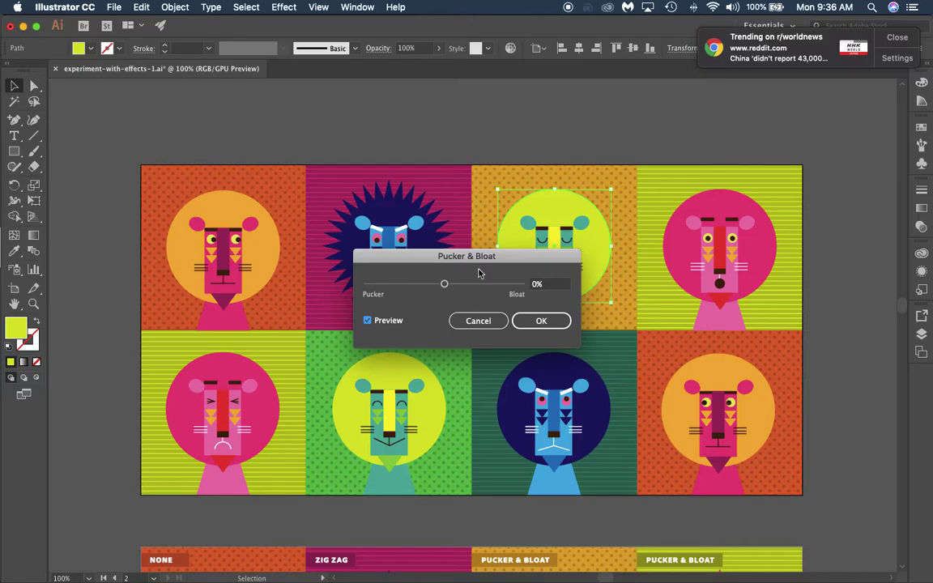
{"action": "left_click_drag", "start_coordinate": [437, 256], "coordinate": [319, 211]}
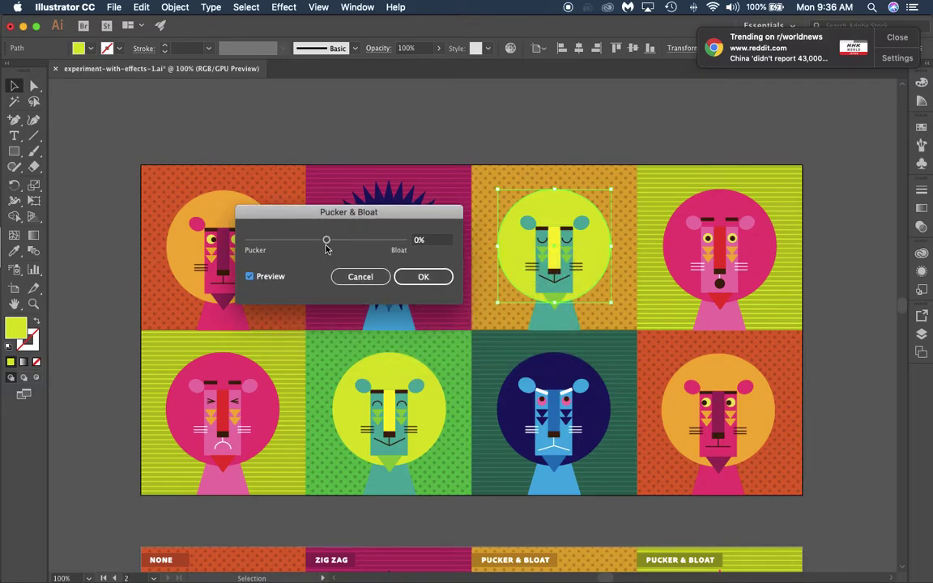
{"action": "mouse_move", "coordinate": [326, 249]}
{"action": "left_mouse_down"}
{"action": "mouse_move", "coordinate": [336, 247]}
{"action": "mouse_move", "coordinate": [328, 242]}
{"action": "left_mouse_up"}
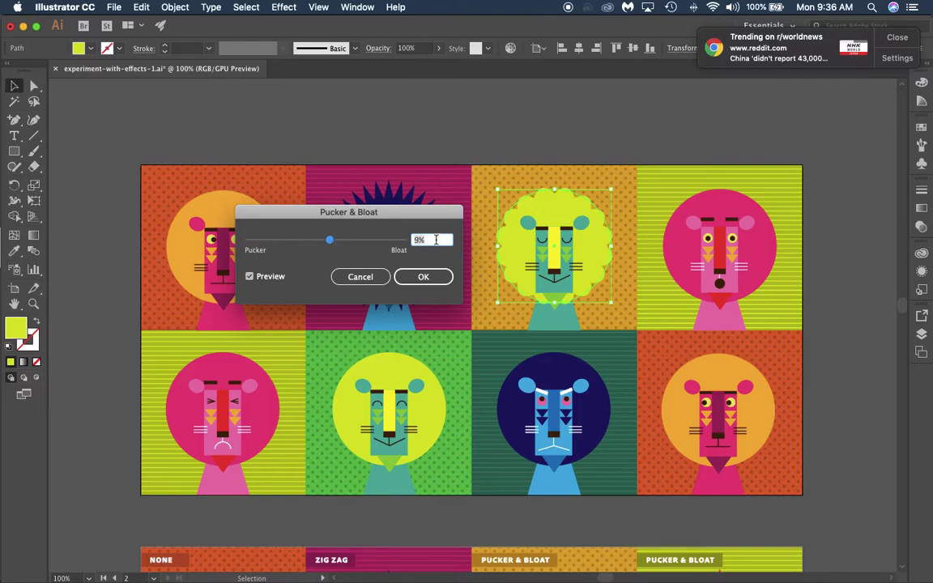
{"action": "key", "text": "Up"}
{"action": "key", "text": "Up"}
{"action": "key", "text": "Up"}
{"action": "key", "text": "Up"}
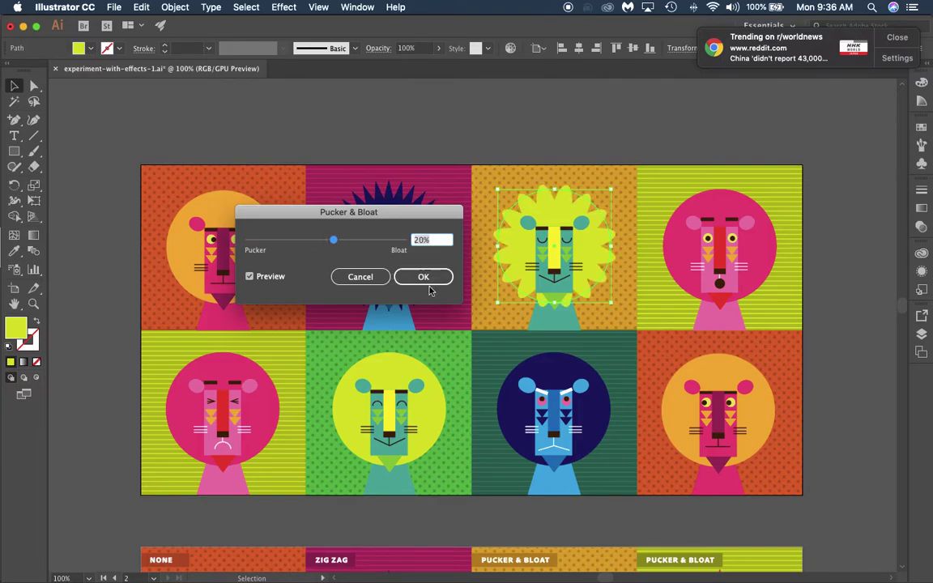
{"action": "left_click", "coordinate": [422, 277]}
{"action": "scroll", "coordinate": [680, 395], "scroll_direction": "down", "scroll_amount": 3}
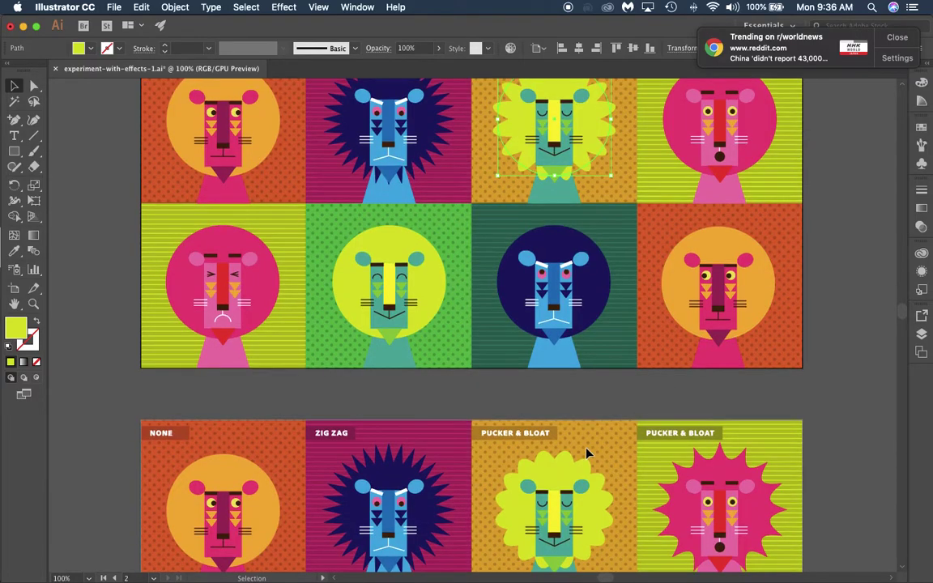
{"action": "scroll", "coordinate": [589, 450], "scroll_direction": "up", "scroll_amount": 2}
Pucker the top-right pink lion's mane to -20% with Pucker & Bloat.
{"action": "left_click", "coordinate": [764, 212]}
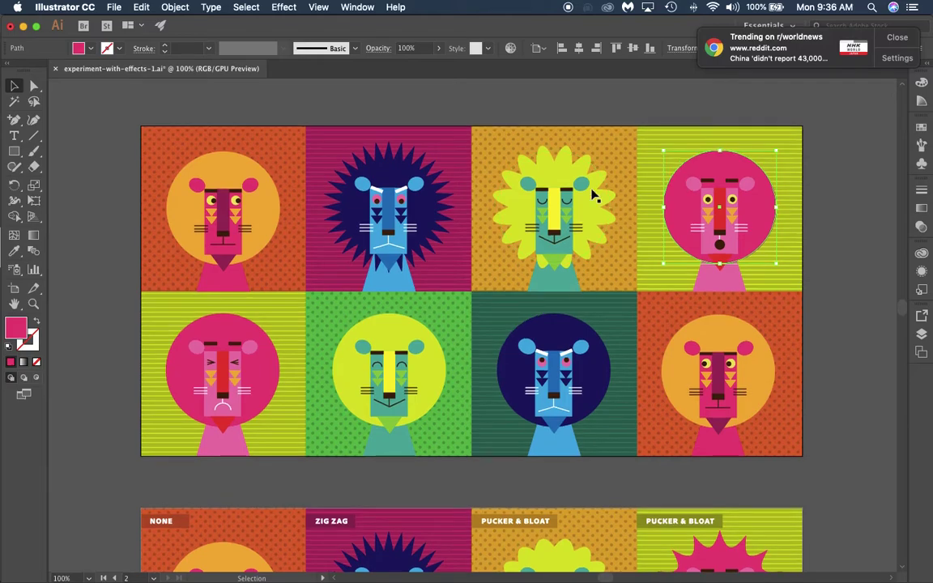
{"action": "scroll", "coordinate": [619, 361], "scroll_direction": "down", "scroll_amount": 1}
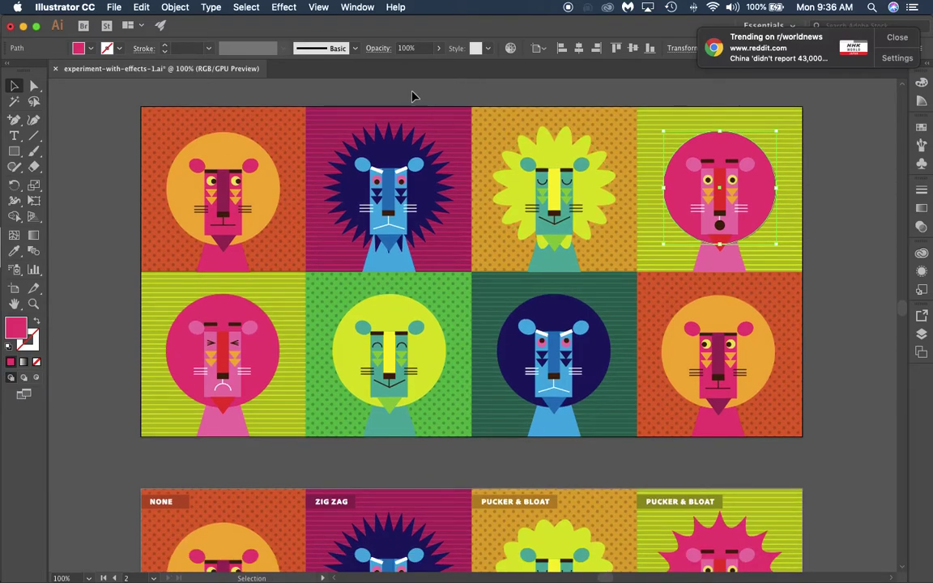
{"action": "left_click", "coordinate": [280, 8]}
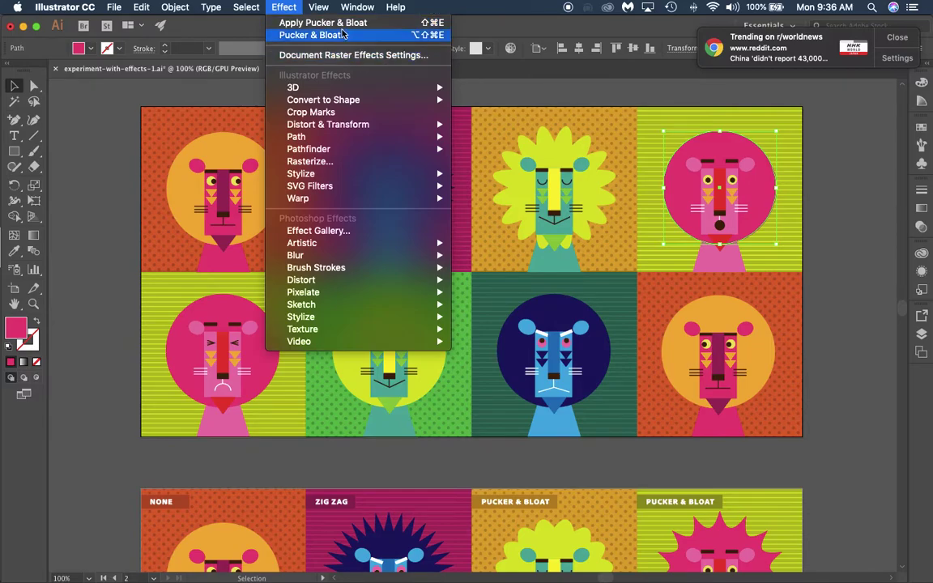
{"action": "mouse_move", "coordinate": [340, 124]}
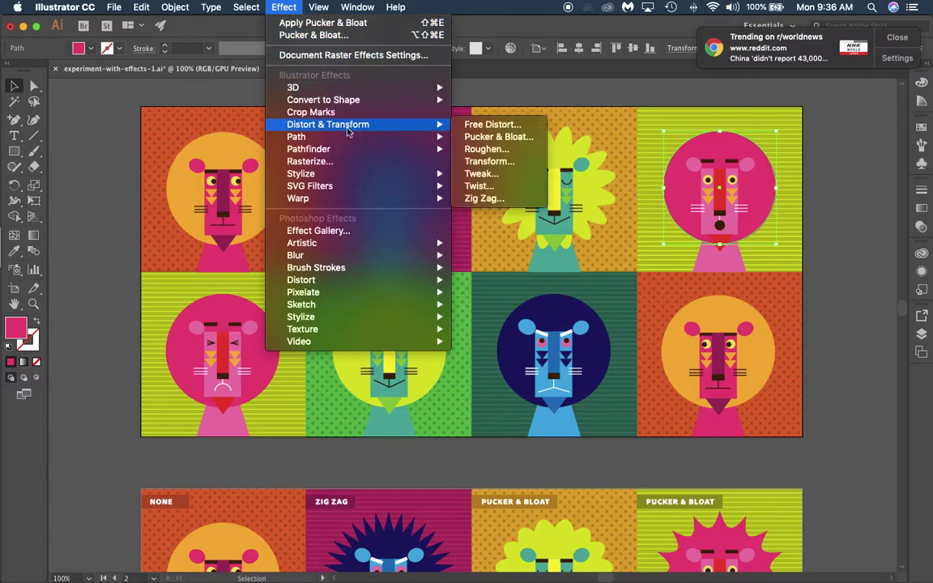
{"action": "left_click", "coordinate": [528, 140]}
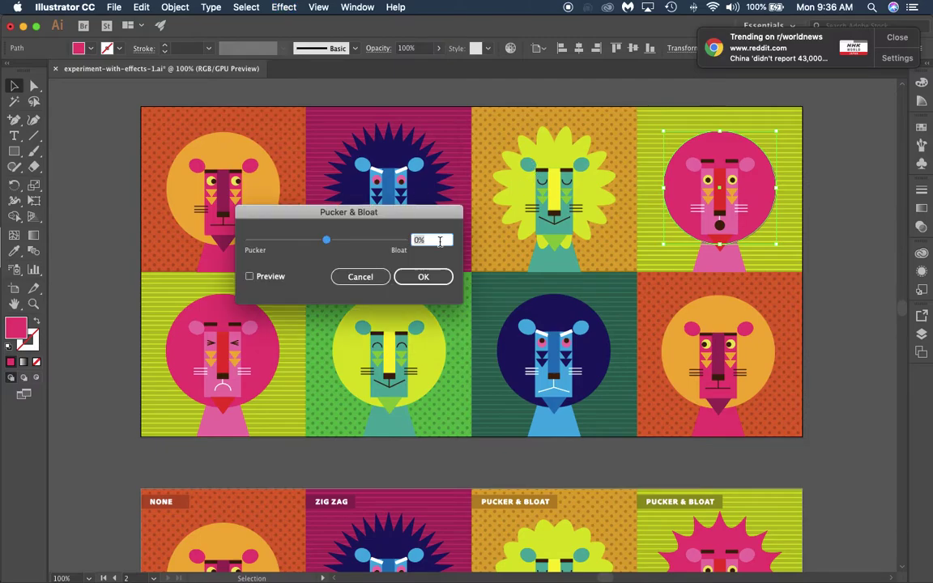
{"action": "key", "text": "Down"}
{"action": "key", "text": "Down"}
{"action": "key", "text": "Down"}
{"action": "key", "text": "Down"}
{"action": "key", "text": "Down"}
{"action": "key", "text": "Down"}
{"action": "key", "text": "Down"}
{"action": "key", "text": "Down"}
{"action": "key", "text": "Down"}
{"action": "left_click", "coordinate": [249, 276]}
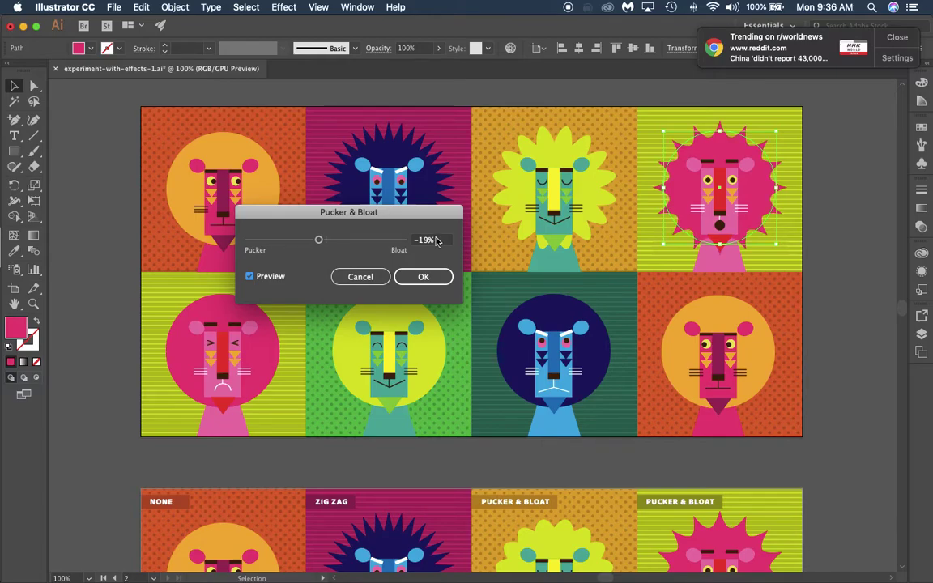
{"action": "left_click", "coordinate": [417, 278]}
Select the pink mane, open Zig Zag, and preview it with Smooth points.
{"action": "scroll", "coordinate": [481, 266], "scroll_direction": "down", "scroll_amount": 5}
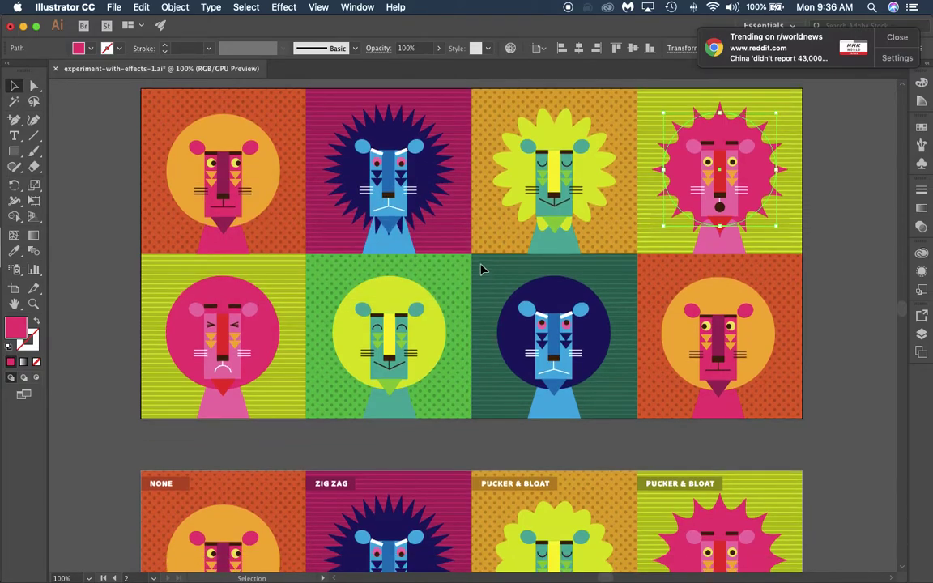
{"action": "scroll", "coordinate": [481, 268], "scroll_direction": "down", "scroll_amount": 1}
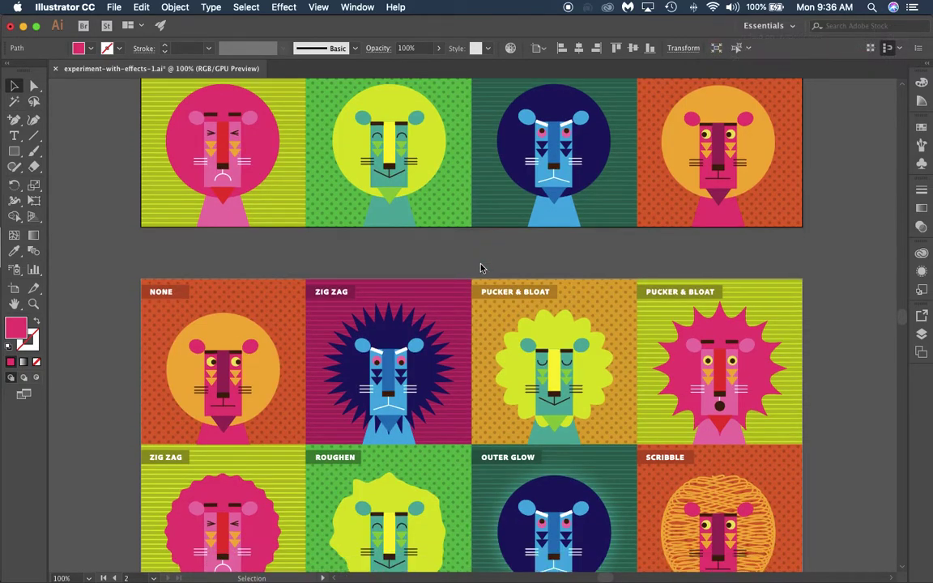
{"action": "left_click", "coordinate": [274, 119]}
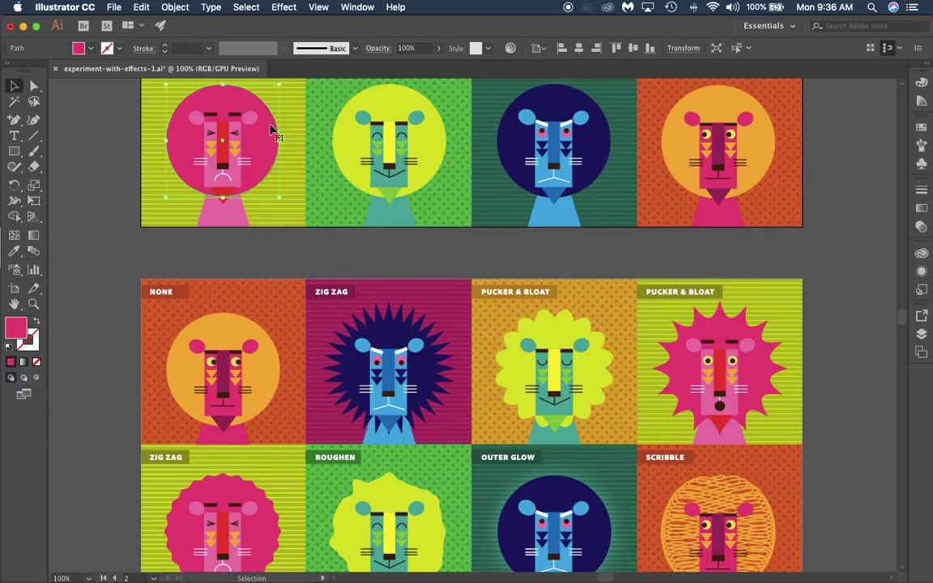
{"action": "left_click", "coordinate": [279, 6]}
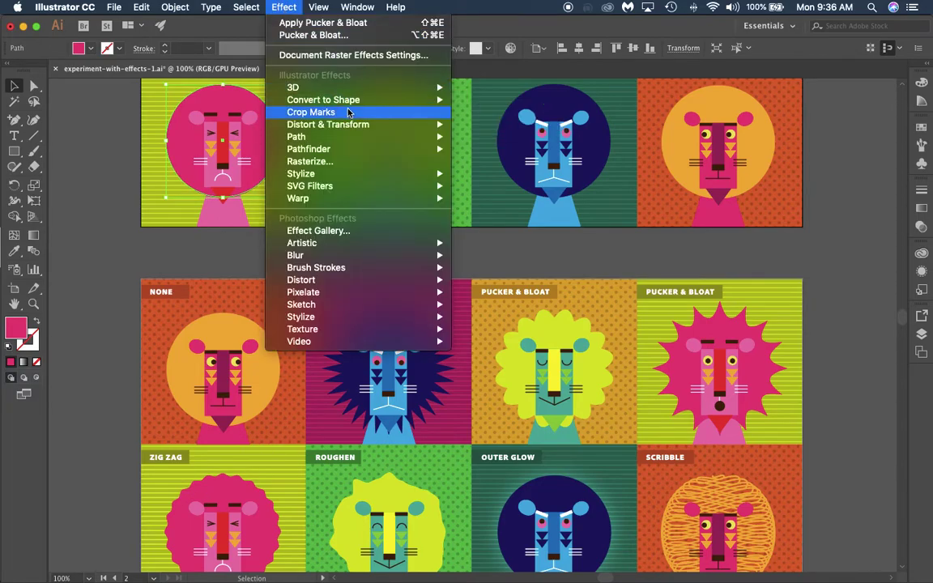
{"action": "mouse_move", "coordinate": [429, 124]}
{"action": "left_click", "coordinate": [515, 198]}
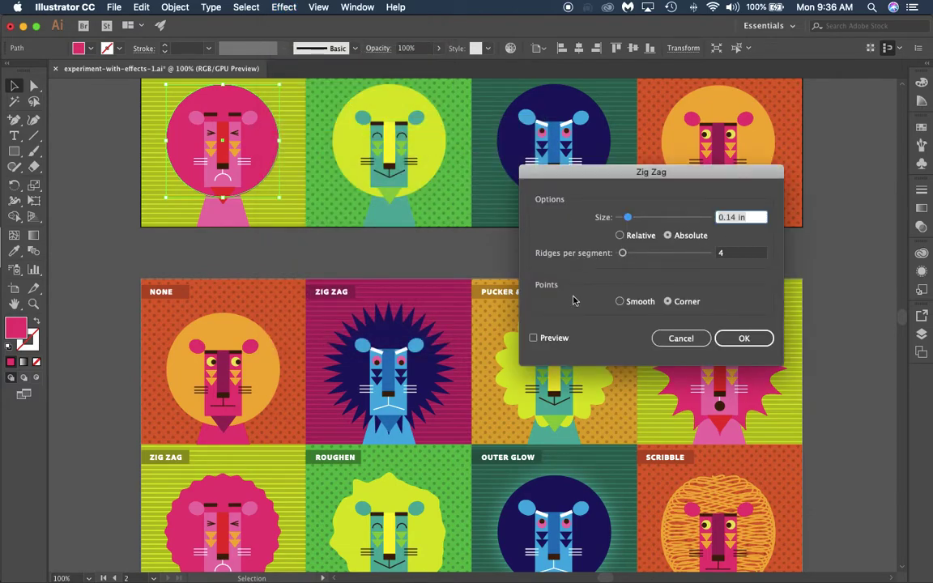
{"action": "left_click", "coordinate": [640, 301]}
{"action": "left_click", "coordinate": [535, 338]}
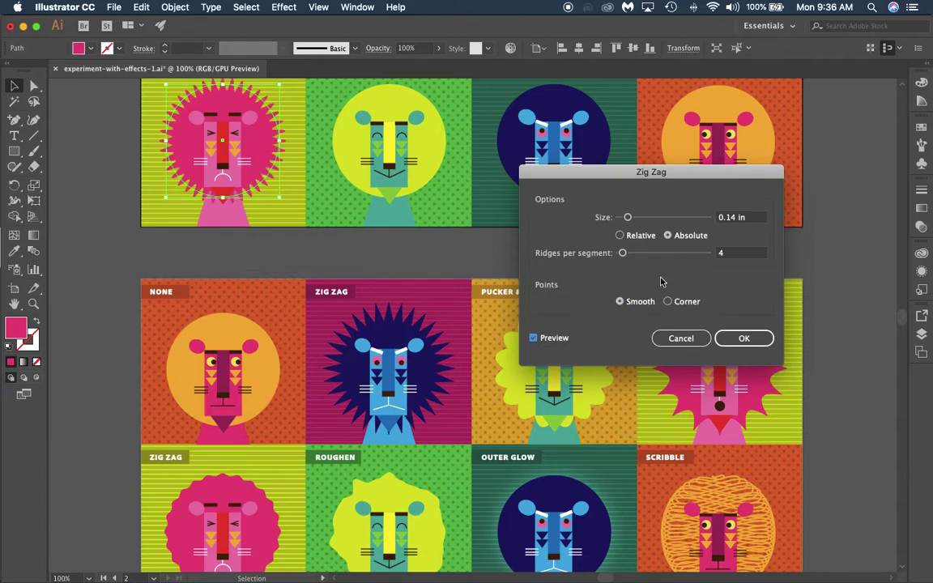
Try different size and ridge values, settling on 1 ridge per segment.
{"action": "left_click", "coordinate": [733, 217]}
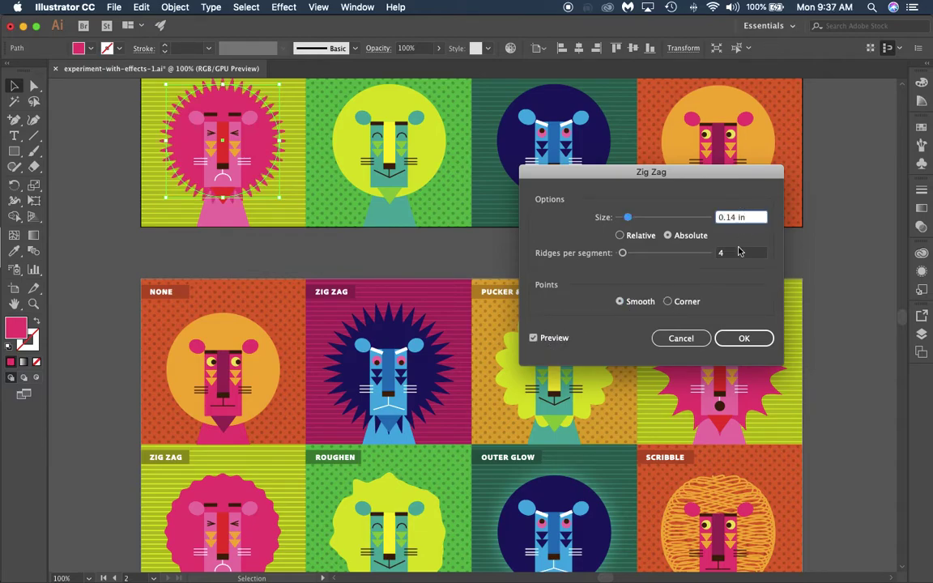
{"action": "double_click", "coordinate": [737, 253]}
{"action": "type", "text": "0"}
{"action": "key", "text": "Up"}
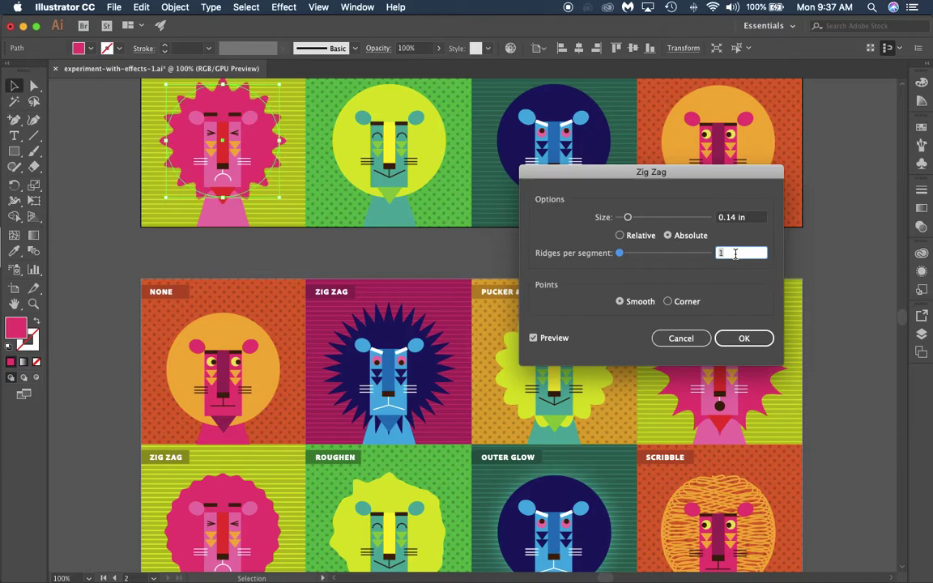
{"action": "key", "text": "Up"}
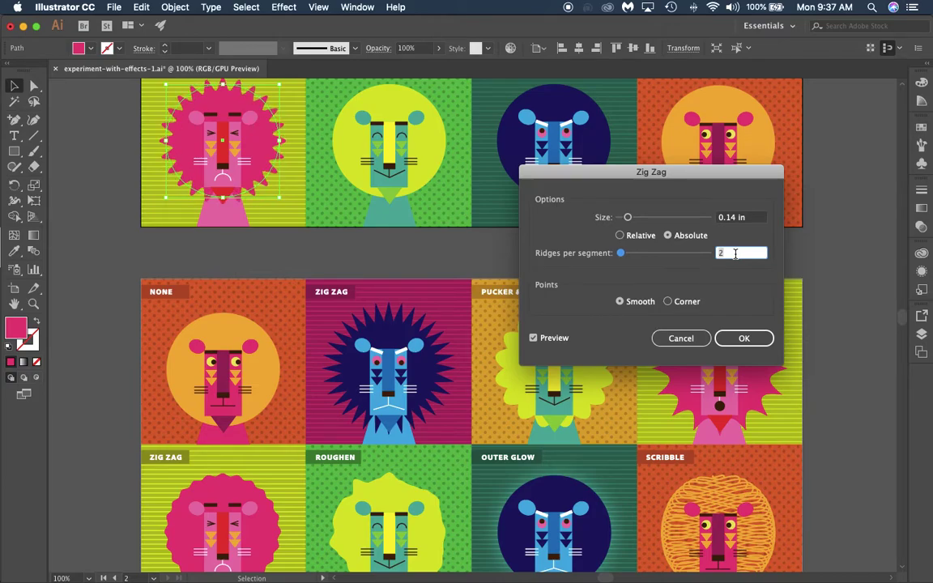
{"action": "double_click", "coordinate": [739, 216]}
{"action": "type", "text": "0.1"}
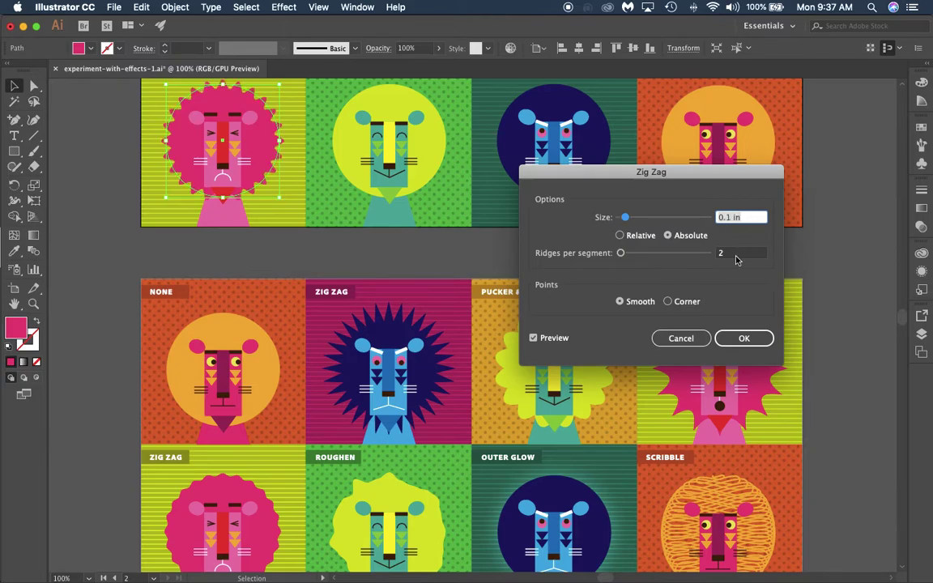
{"action": "left_click", "coordinate": [735, 254]}
{"action": "key", "text": "Down"}
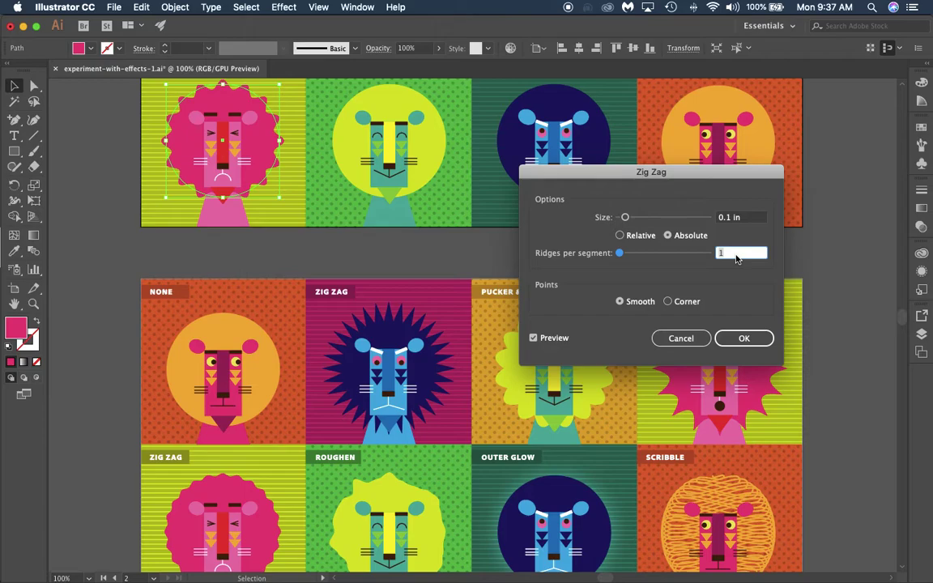
Switch the size to Relative at 2% and apply the zig-zag.
{"action": "left_click", "coordinate": [642, 236]}
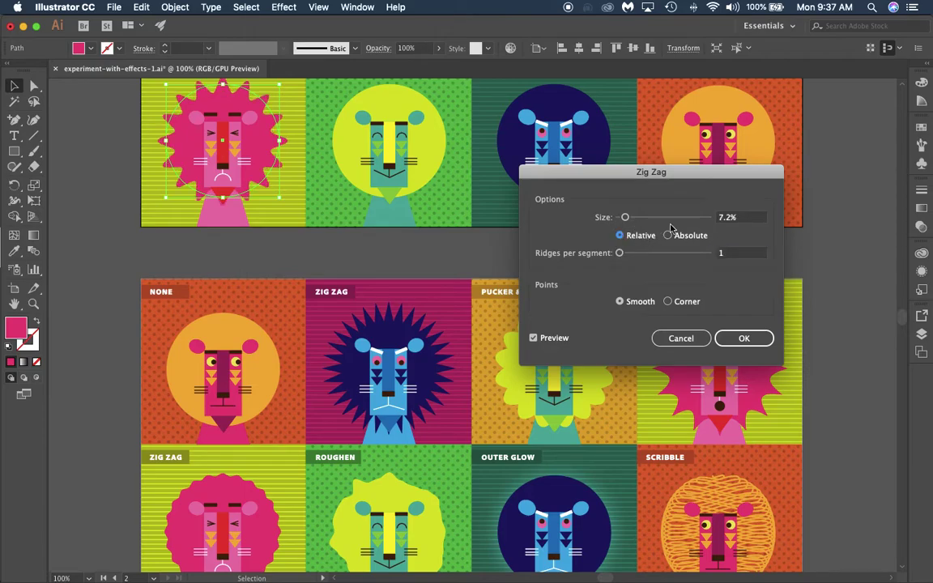
{"action": "double_click", "coordinate": [748, 219]}
{"action": "type", "text": "1"}
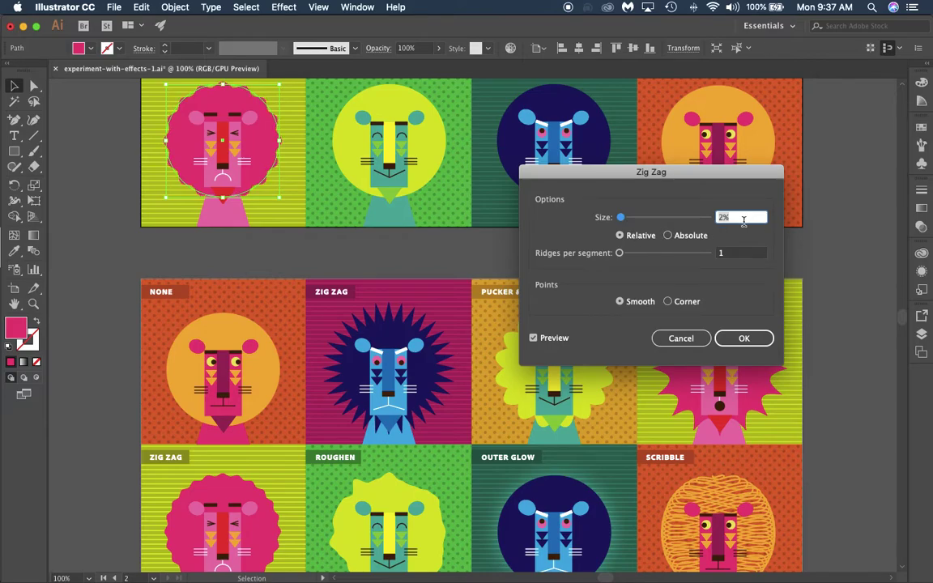
{"action": "key", "text": "Tab"}
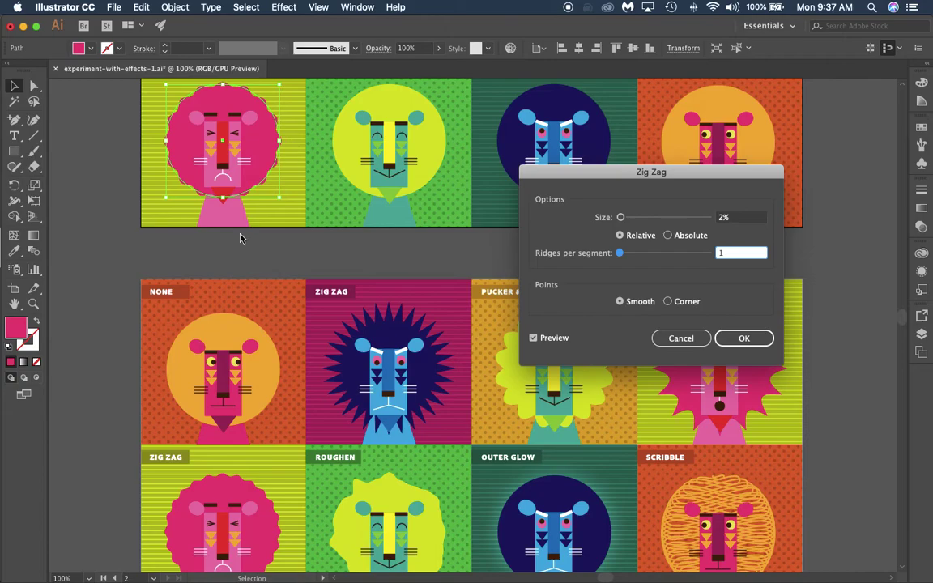
{"action": "left_click", "coordinate": [740, 340]}
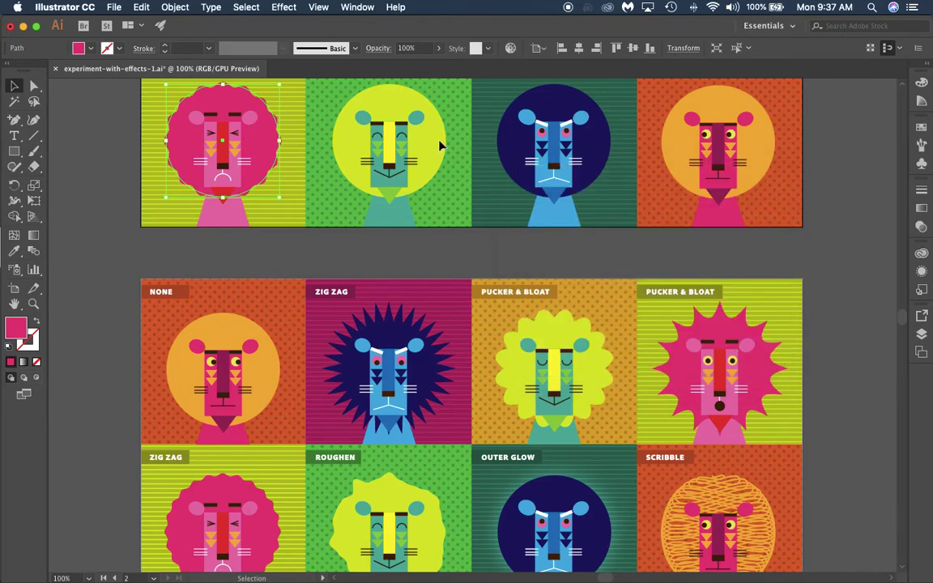
Select the lime lion's mane and open Roughen with preview on.
{"action": "left_click", "coordinate": [421, 133]}
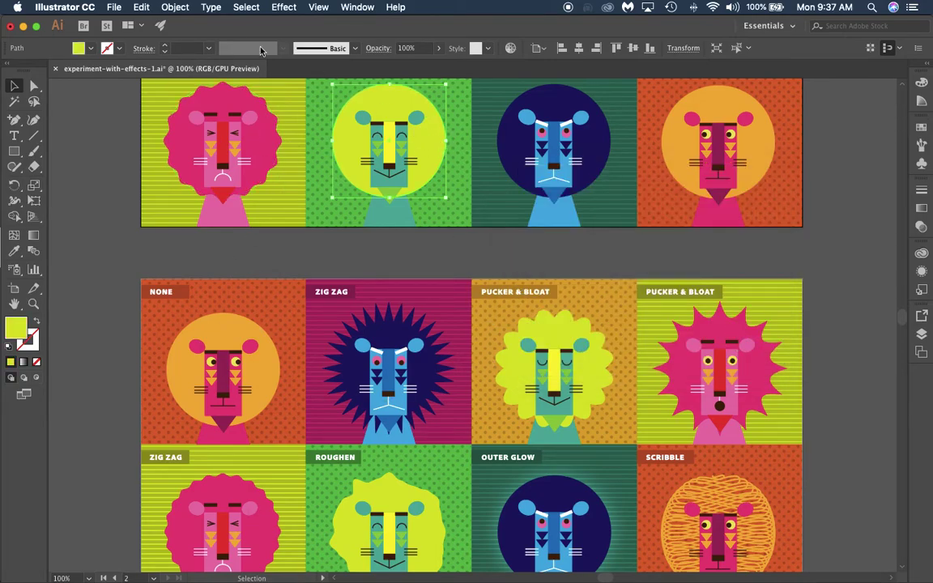
{"action": "left_click", "coordinate": [282, 7]}
{"action": "mouse_move", "coordinate": [346, 126]}
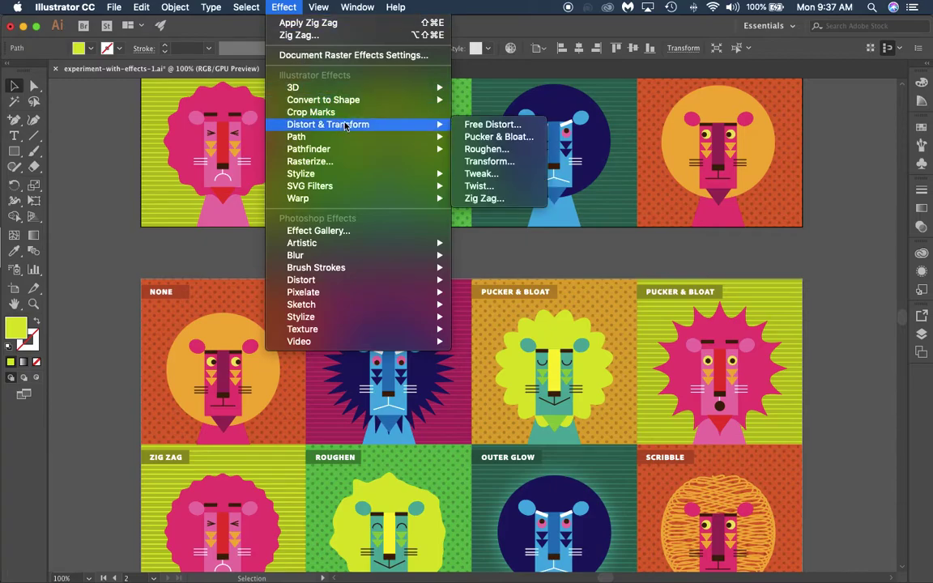
{"action": "left_click", "coordinate": [486, 149]}
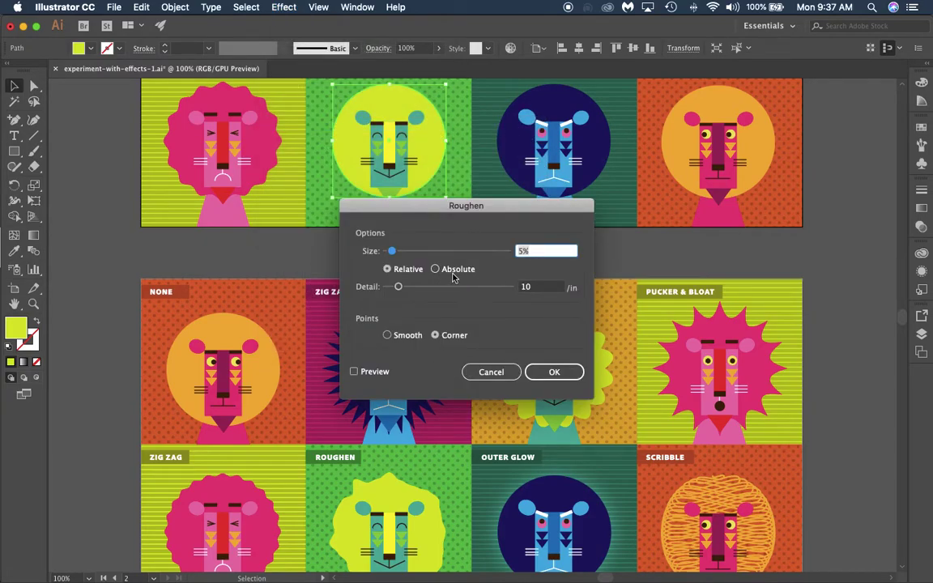
{"action": "left_click", "coordinate": [354, 371]}
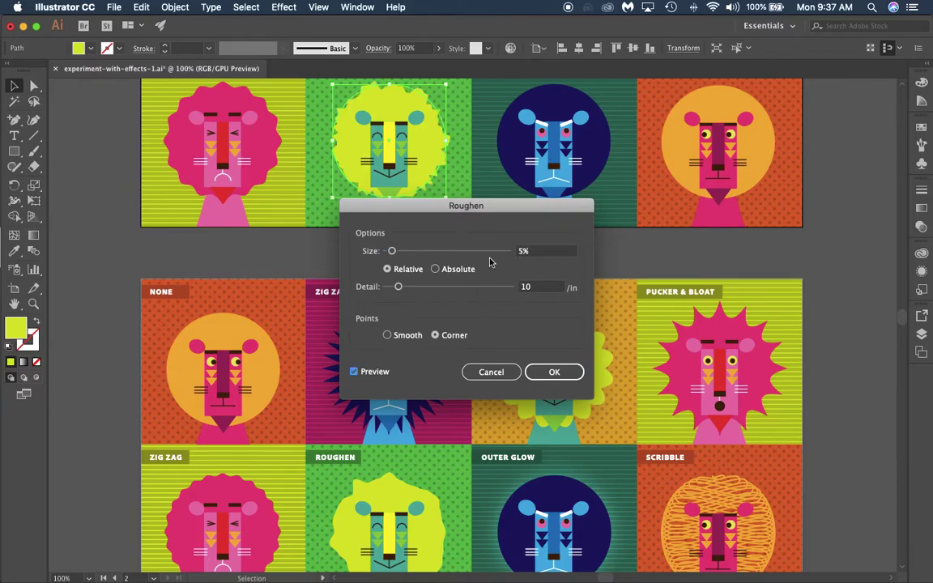
Set the roughen detail to 3 per inch with Smooth points.
{"action": "left_click", "coordinate": [545, 288]}
{"action": "double_click", "coordinate": [544, 288]}
{"action": "type", "text": "0"}
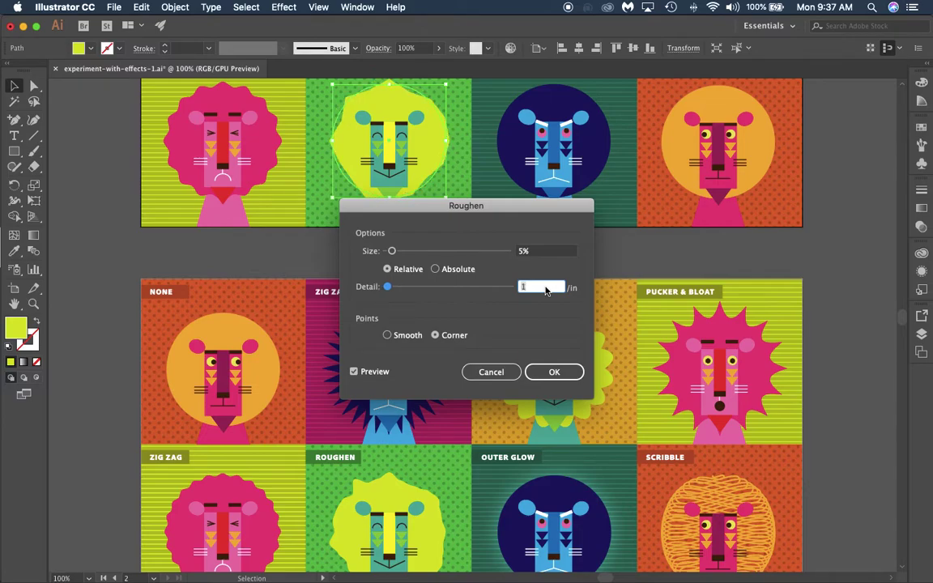
{"action": "left_click", "coordinate": [537, 251]}
{"action": "key", "text": "Up"}
{"action": "key", "text": "Up"}
{"action": "key", "text": "Up"}
{"action": "key", "text": "Up"}
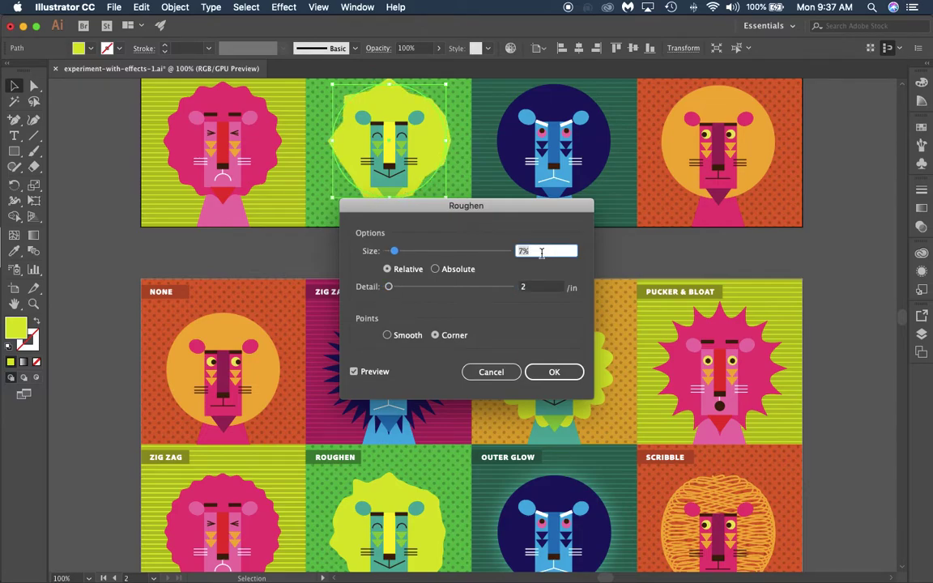
{"action": "left_click", "coordinate": [535, 288]}
{"action": "key", "text": "Up"}
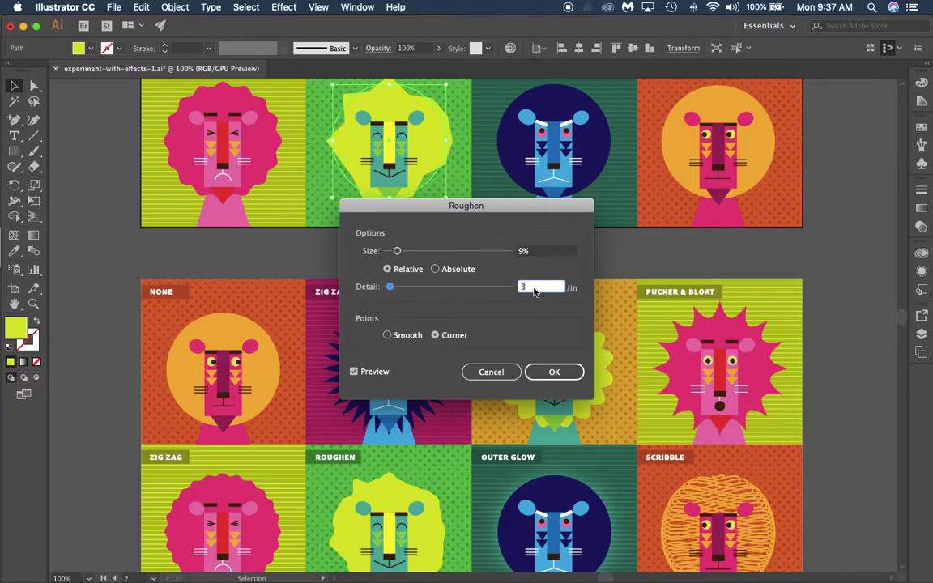
{"action": "key", "text": "Up"}
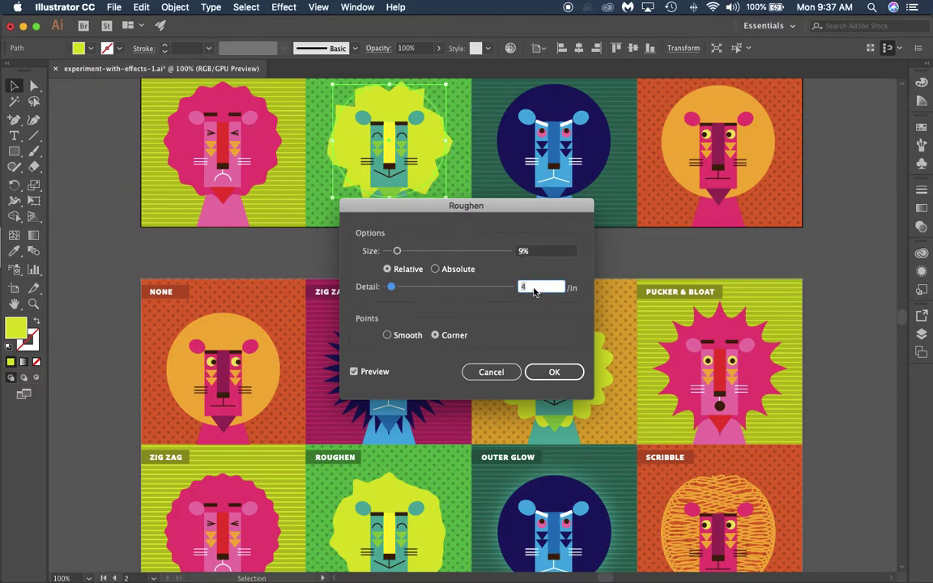
{"action": "left_click", "coordinate": [391, 335]}
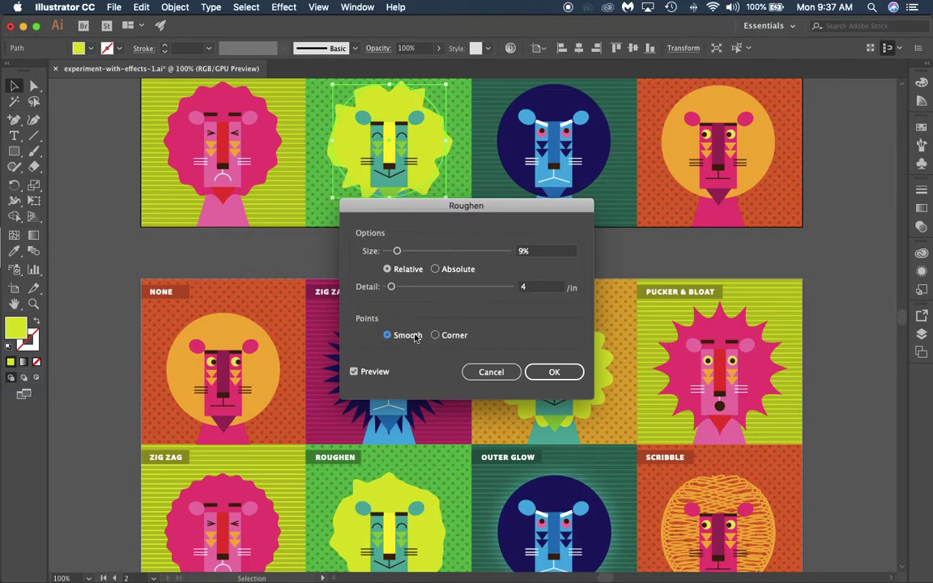
{"action": "key", "text": "Down"}
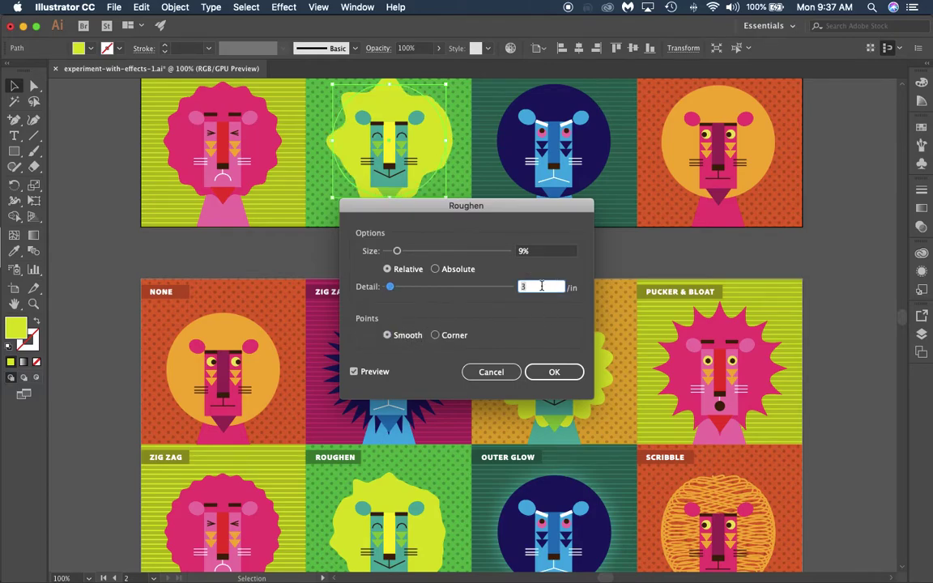
Switch the roughen size to Absolute and set it to 0.4 in.
{"action": "left_click", "coordinate": [541, 251]}
{"action": "type", "text": "1"}
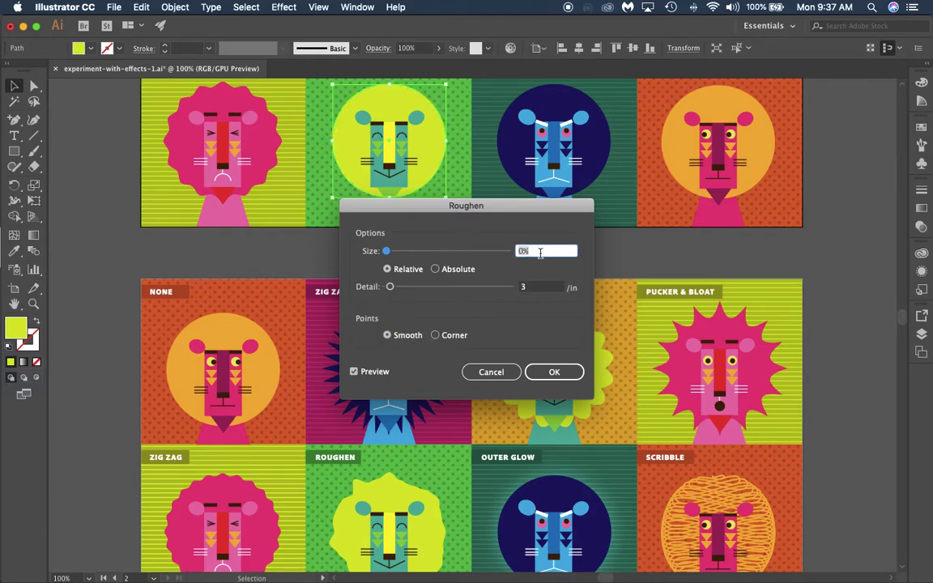
{"action": "type", "text": "6"}
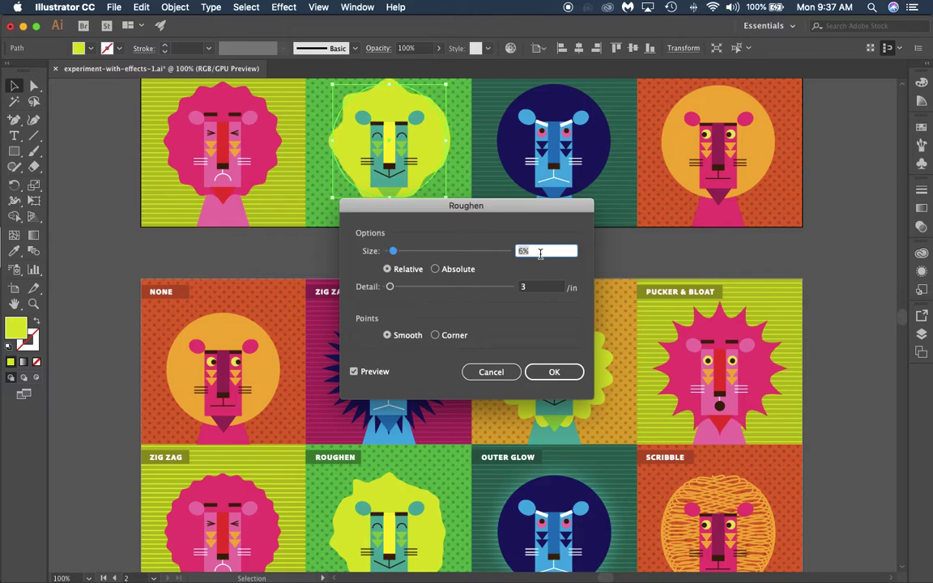
{"action": "left_click", "coordinate": [455, 269]}
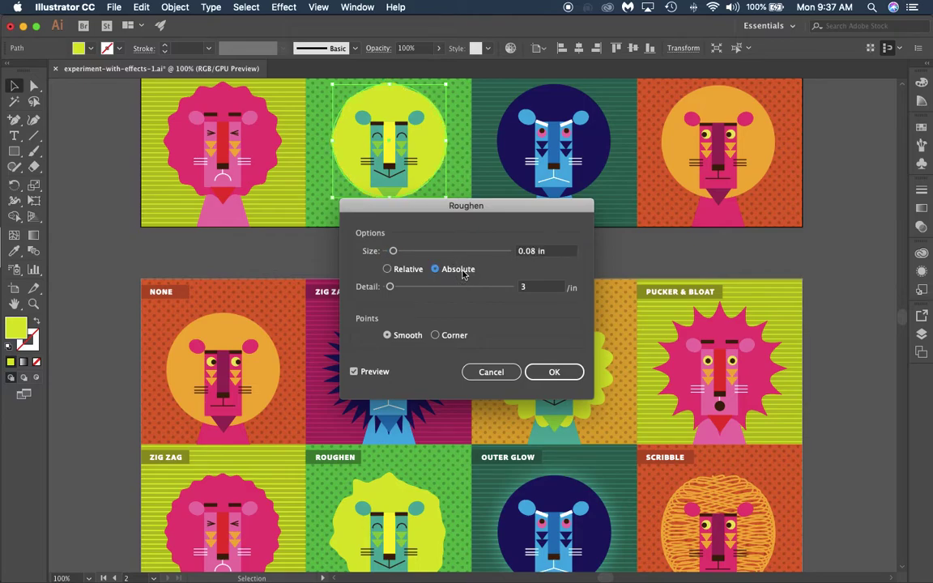
{"action": "left_click", "coordinate": [536, 252]}
{"action": "type", "text": "0.4"}
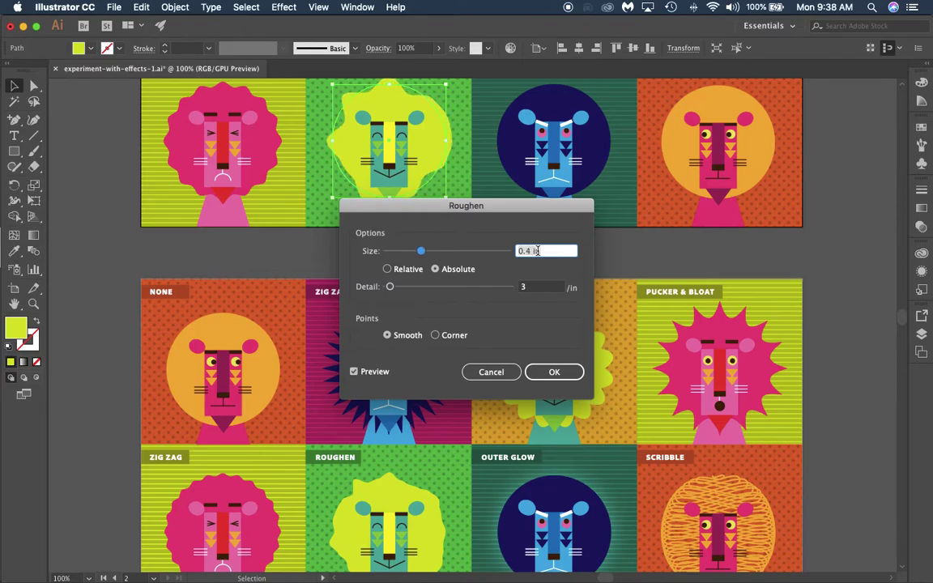
Apply the Roughen, then select the navy mane and open Outer Glow.
{"action": "left_click", "coordinate": [565, 374]}
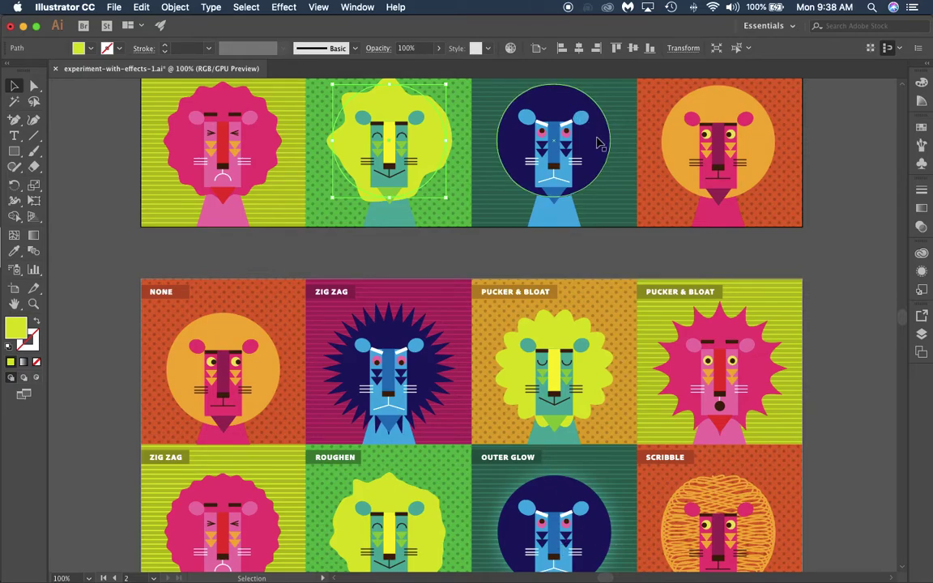
{"action": "left_click", "coordinate": [546, 111]}
{"action": "left_click", "coordinate": [276, 7]}
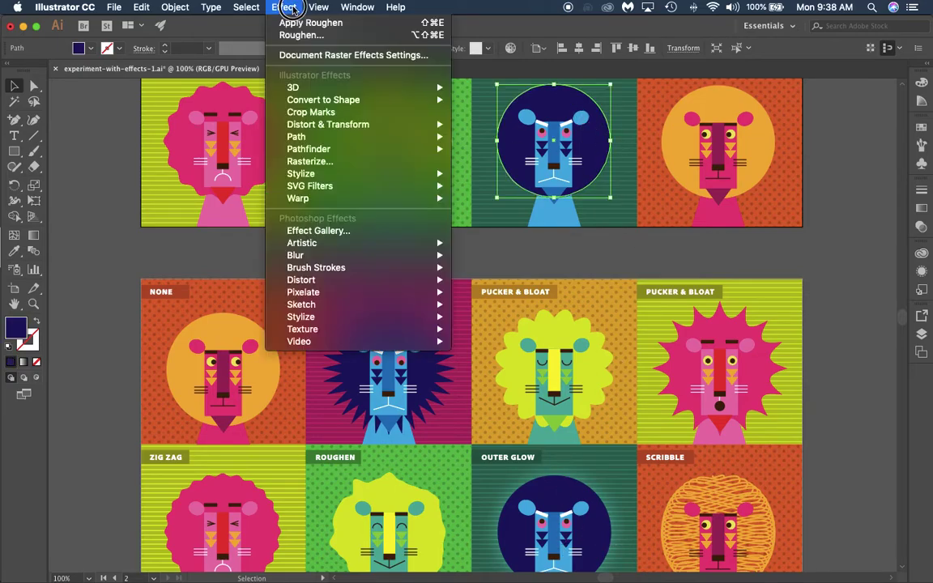
{"action": "mouse_move", "coordinate": [338, 154]}
{"action": "mouse_move", "coordinate": [354, 134]}
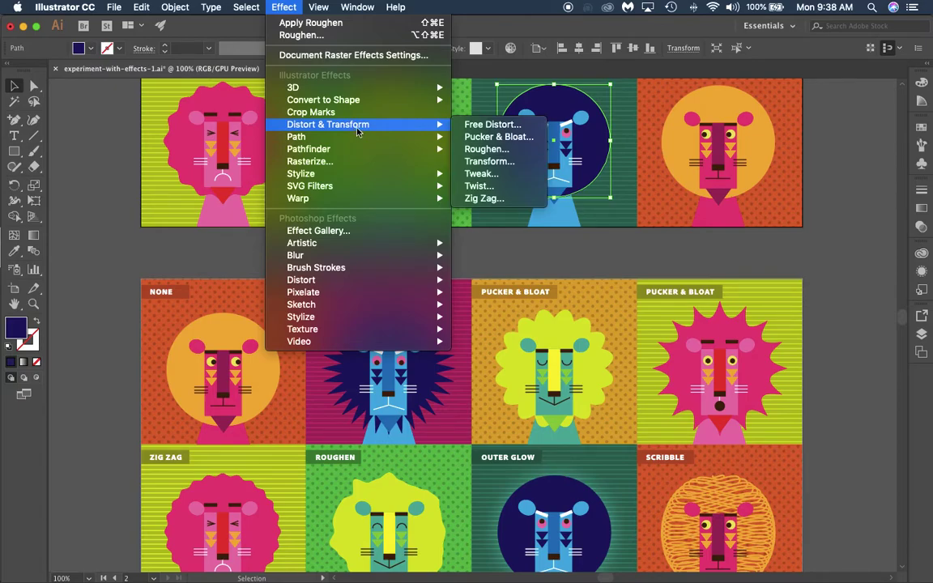
{"action": "mouse_move", "coordinate": [367, 177]}
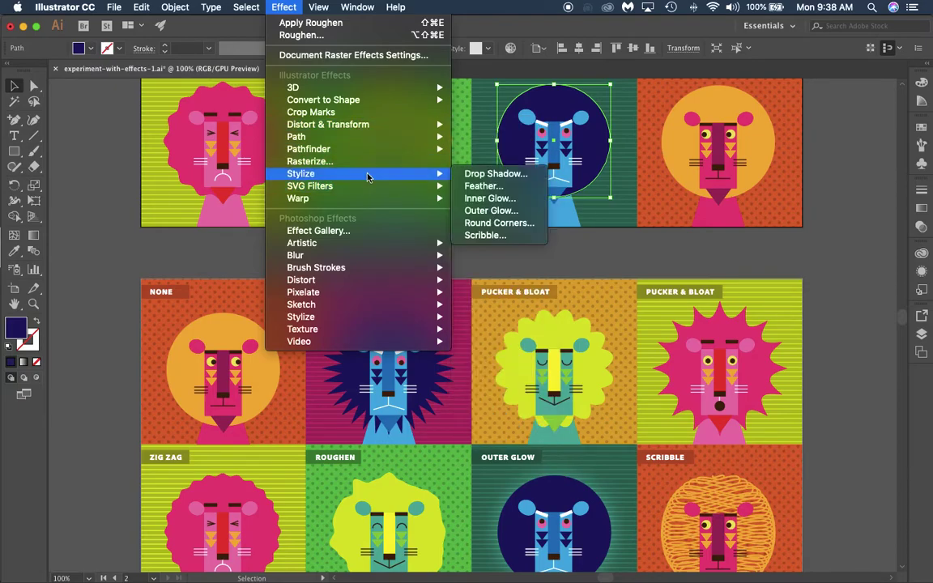
{"action": "left_click", "coordinate": [505, 212]}
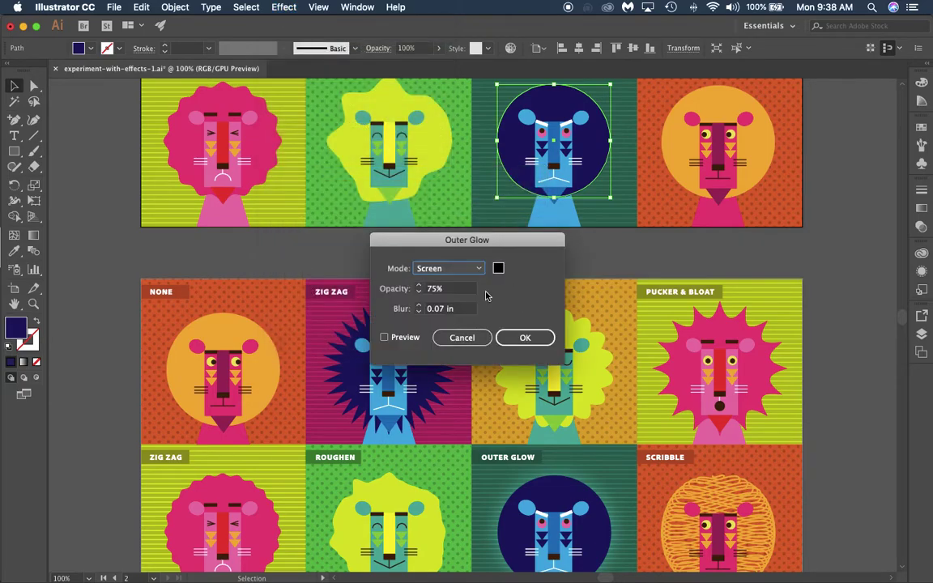
Give the navy mane a white outer glow at 100% opacity and apply it.
{"action": "left_click", "coordinate": [386, 338]}
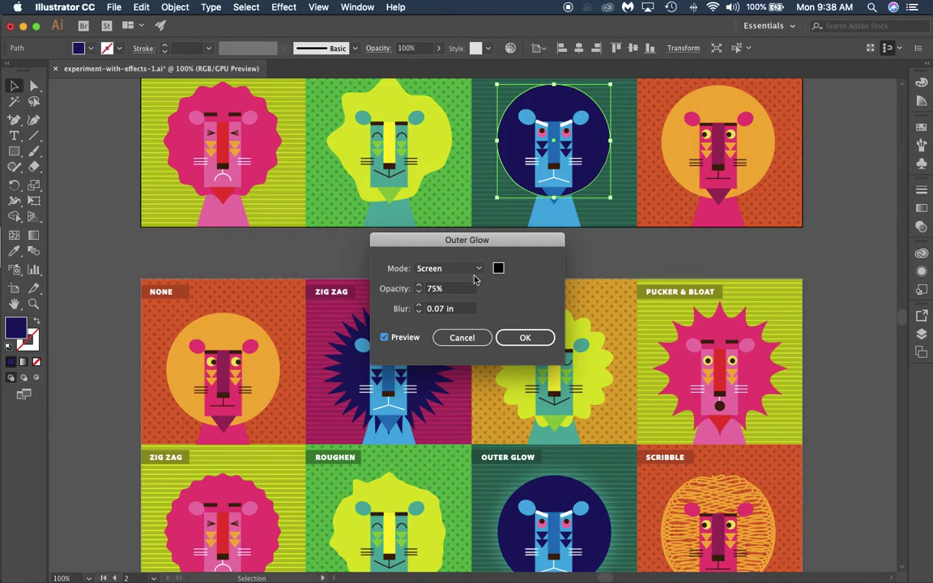
{"action": "left_click", "coordinate": [497, 268]}
{"action": "left_click_drag", "start_coordinate": [332, 236], "coordinate": [281, 205]}
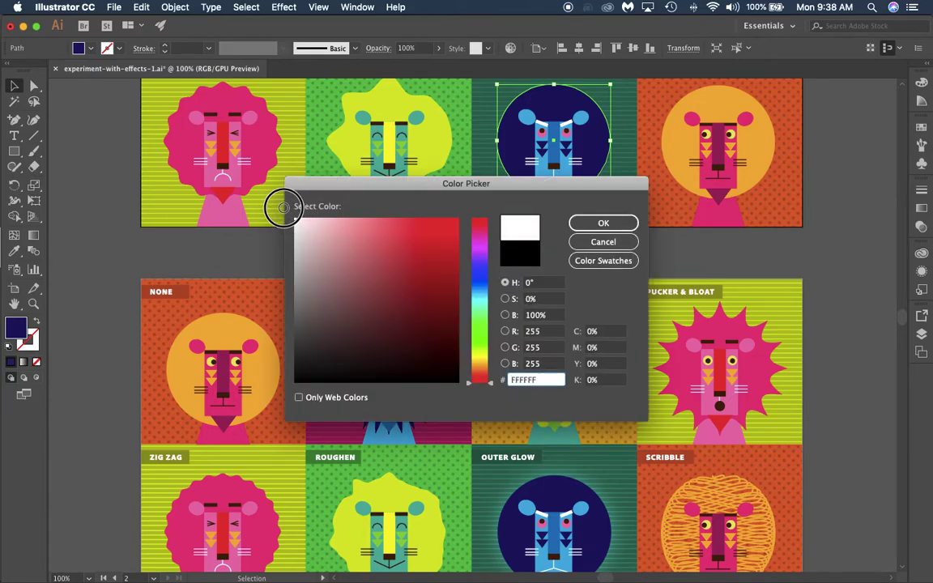
{"action": "left_click", "coordinate": [579, 223]}
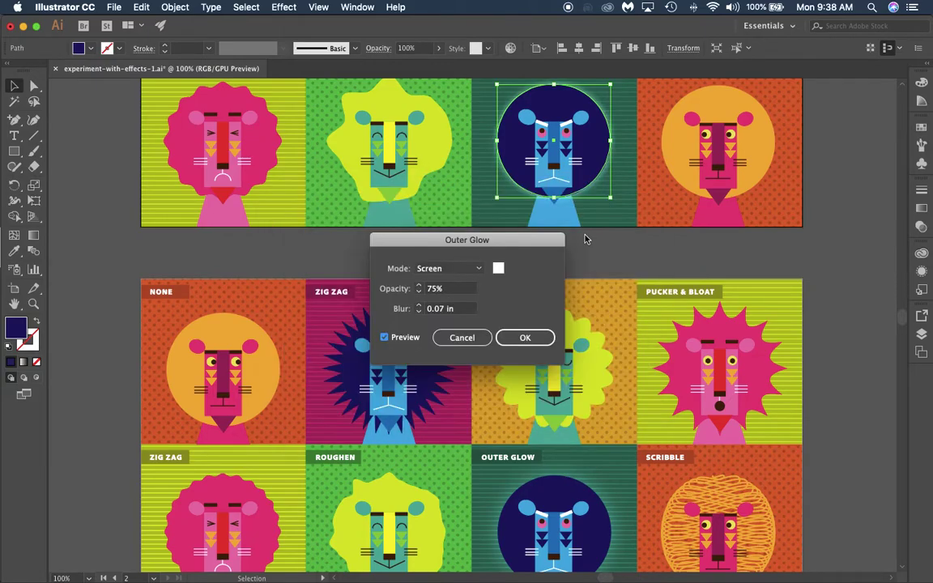
{"action": "left_click", "coordinate": [447, 289]}
{"action": "type", "text": "100"}
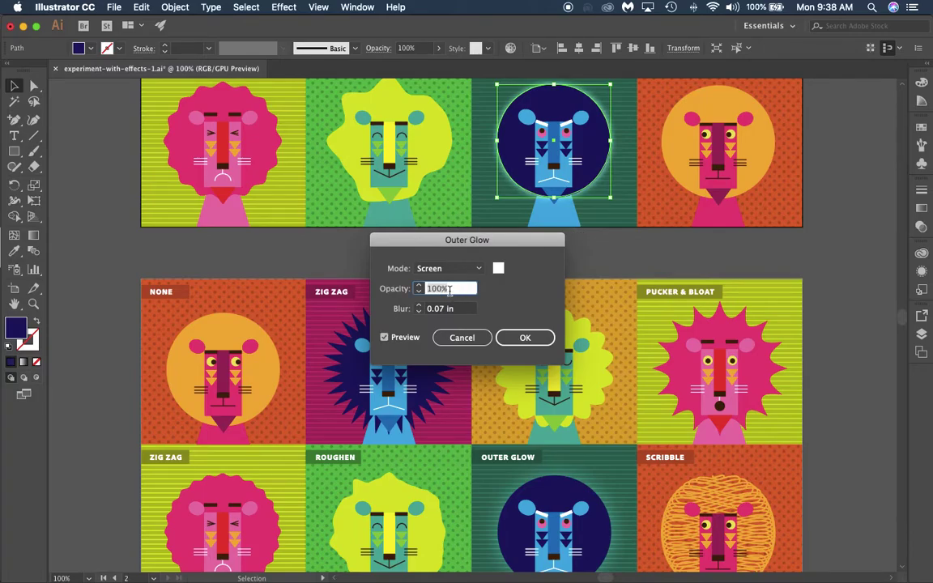
{"action": "left_click", "coordinate": [456, 309]}
{"action": "type", "text": "0.2"}
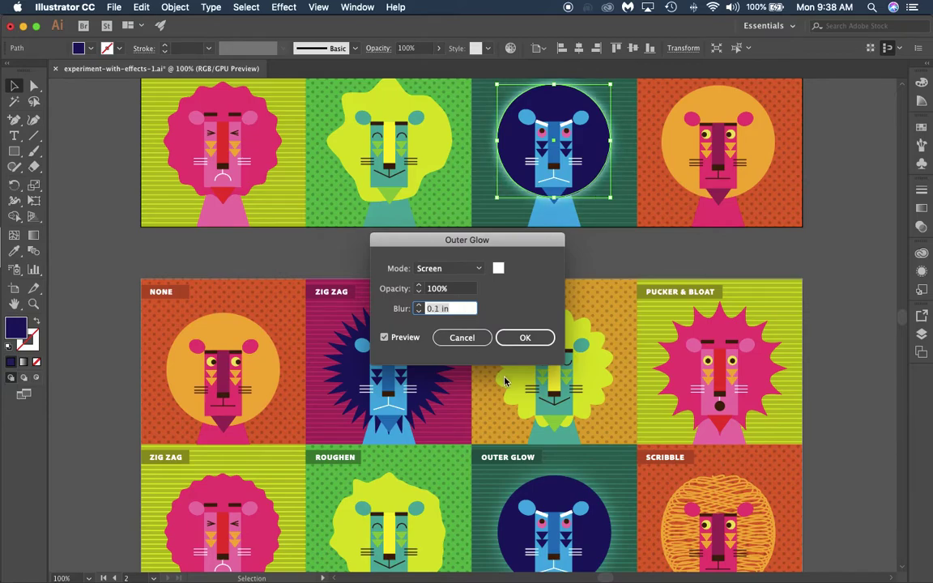
{"action": "left_click", "coordinate": [525, 338]}
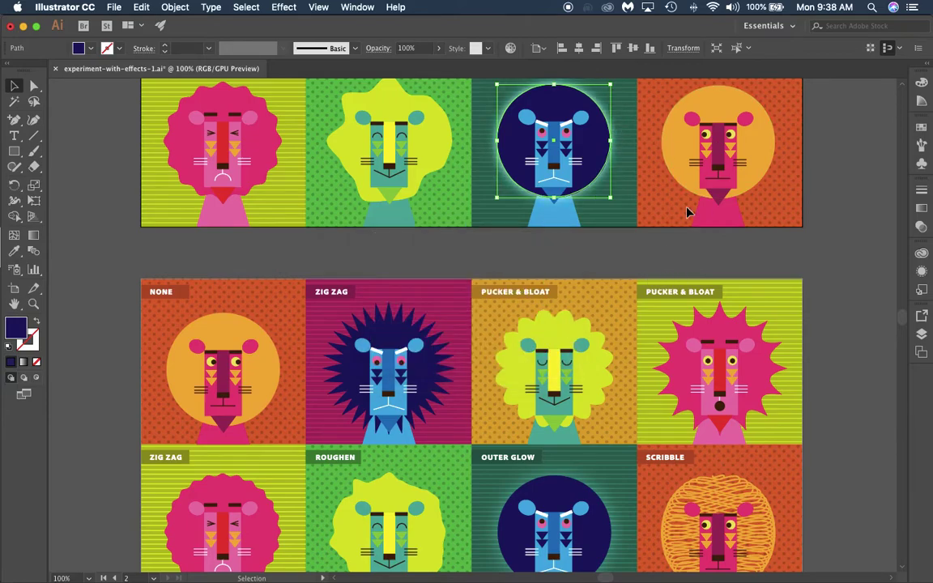
Select the fourth lion's orange mane and open Scribble with preview on.
{"action": "left_click", "coordinate": [673, 120]}
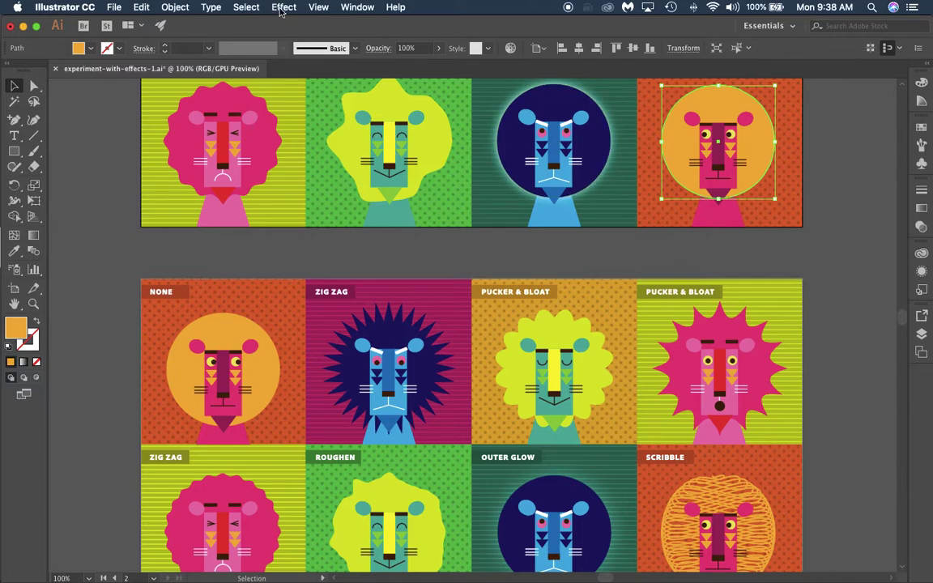
{"action": "left_click", "coordinate": [281, 10]}
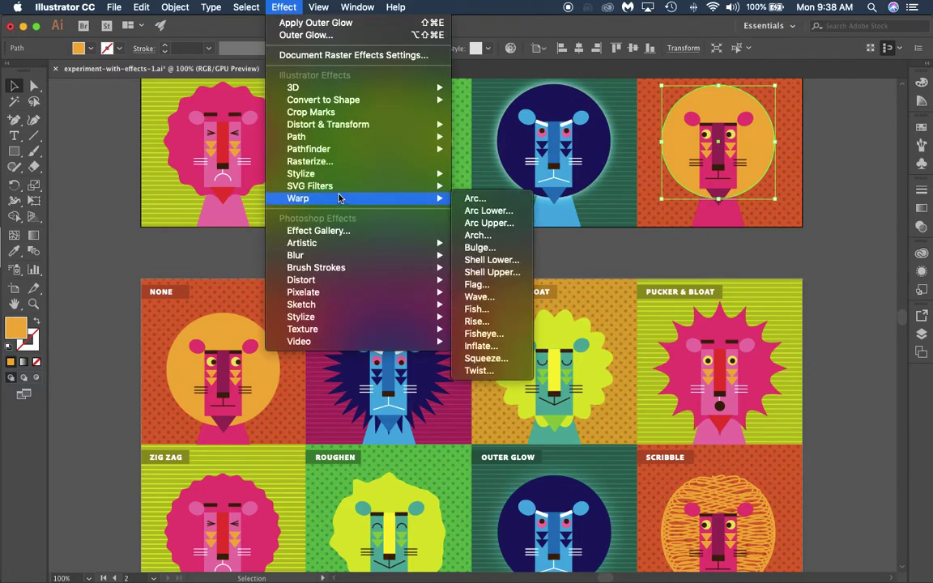
{"action": "mouse_move", "coordinate": [356, 179]}
{"action": "left_click", "coordinate": [488, 237]}
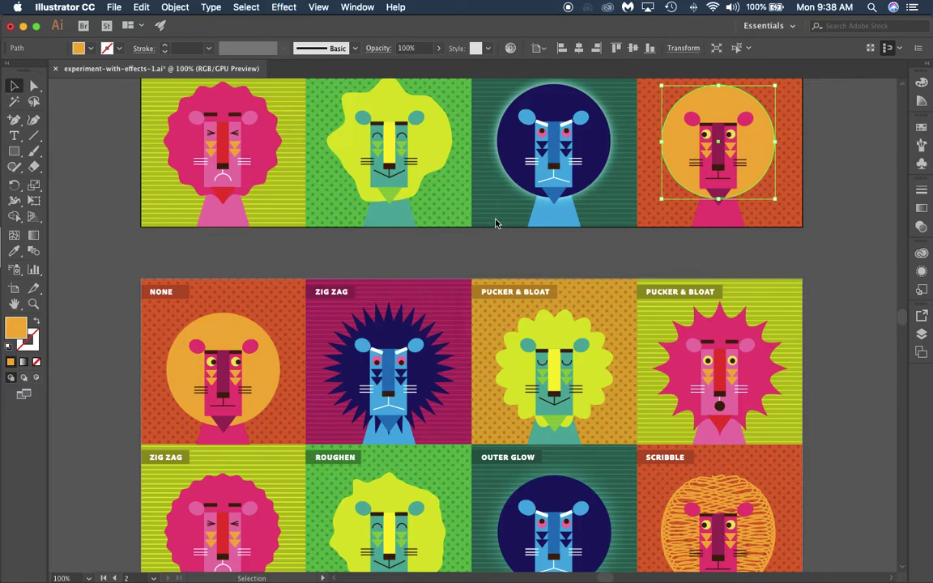
{"action": "left_click", "coordinate": [365, 450]}
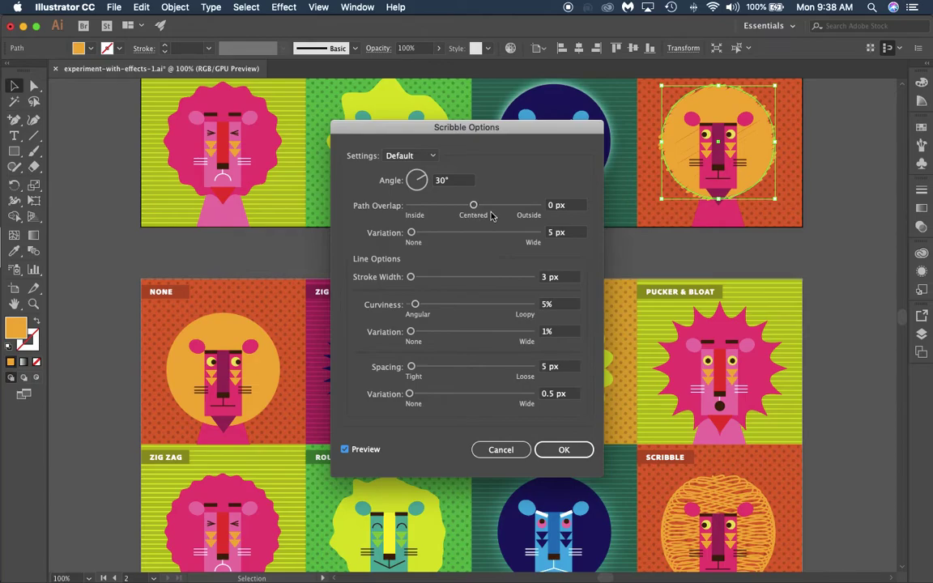
Set Scribble path overlap to -3 px and overlap variation to 0 px.
{"action": "left_click", "coordinate": [559, 205]}
{"action": "key", "text": "Up"}
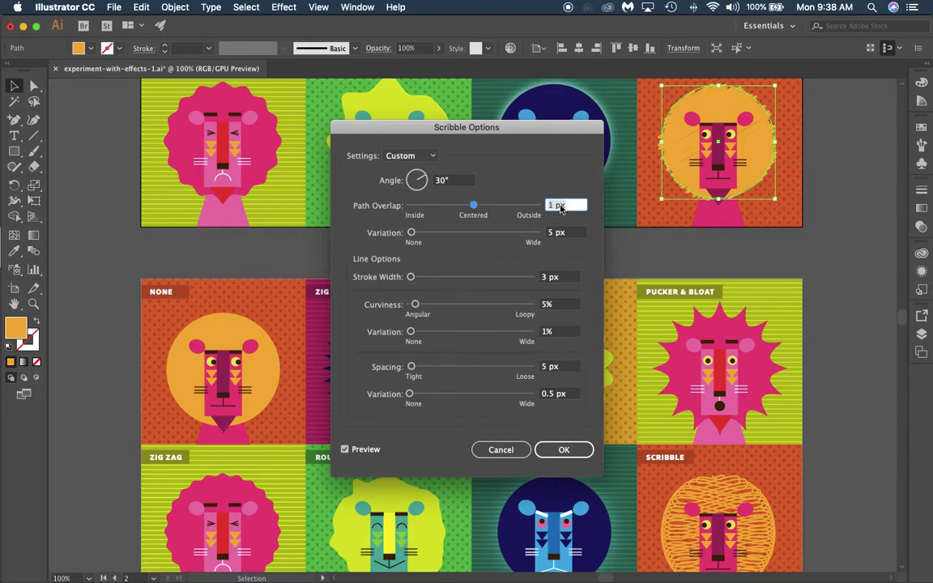
{"action": "key", "text": "Down"}
{"action": "key", "text": "Down"}
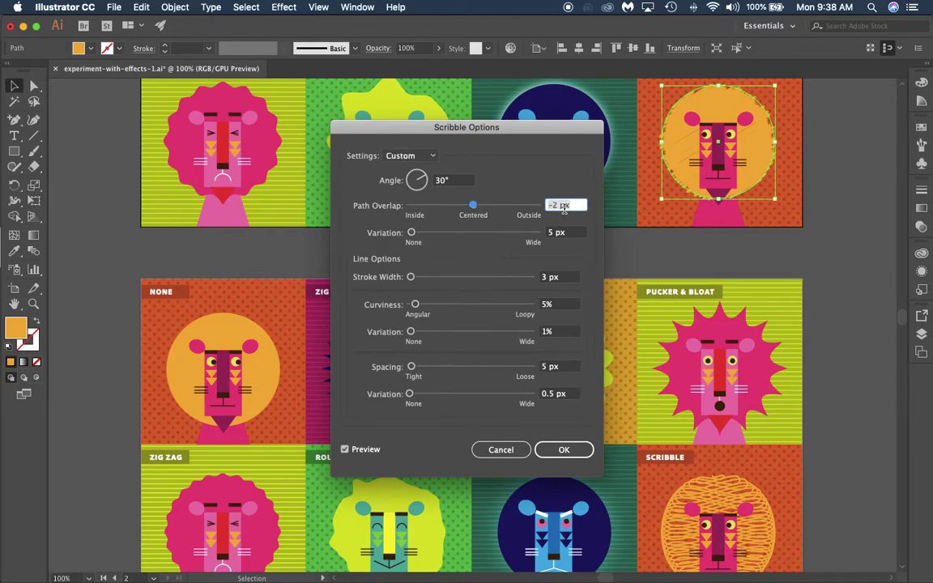
{"action": "left_click", "coordinate": [556, 234]}
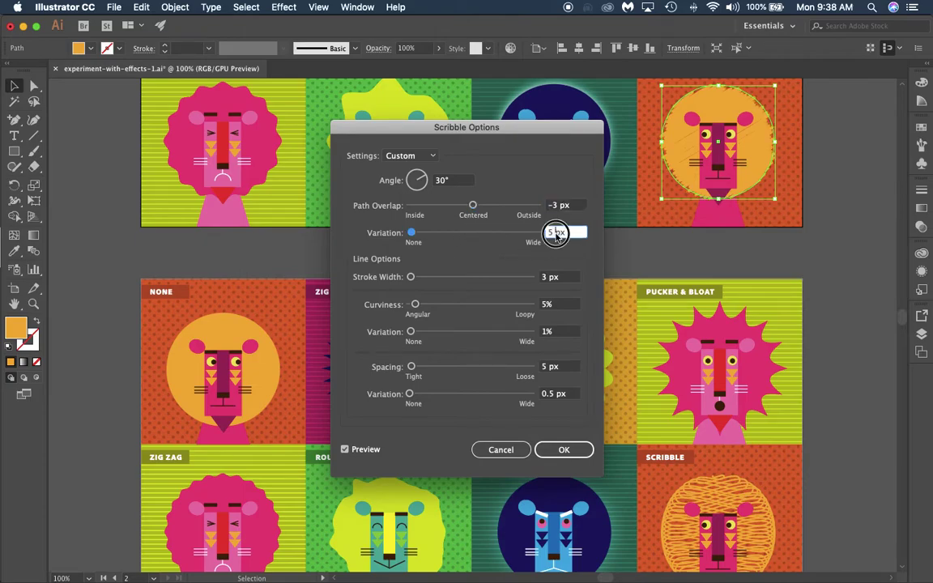
{"action": "key", "text": "Up"}
{"action": "key", "text": "Up"}
{"action": "key", "text": "Up"}
{"action": "key", "text": "Up"}
{"action": "key", "text": "Up"}
{"action": "key", "text": "Up"}
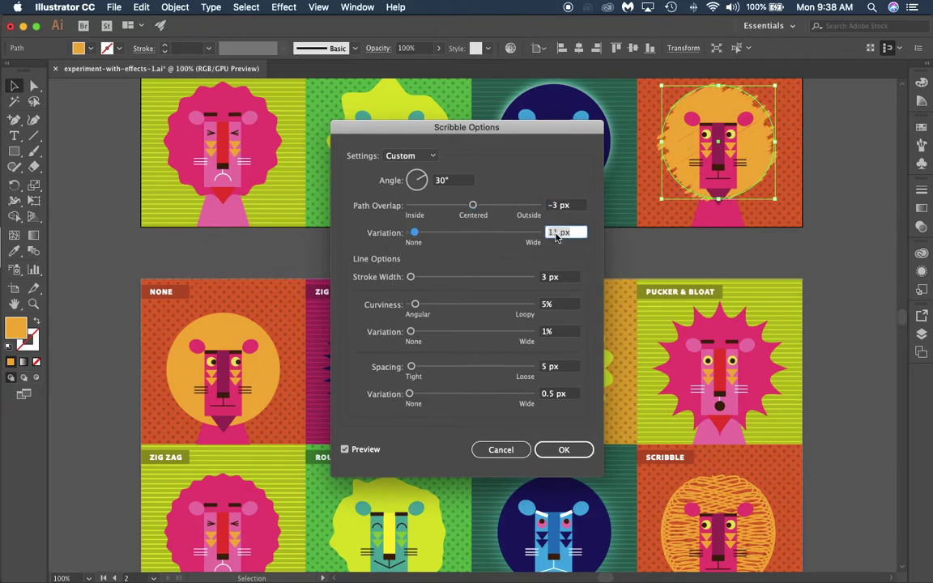
{"action": "key", "text": "Down"}
{"action": "key", "text": "Down"}
{"action": "key", "text": "Down"}
{"action": "key", "text": "Down"}
{"action": "key", "text": "Down"}
{"action": "key", "text": "Down"}
{"action": "key", "text": "Down"}
{"action": "key", "text": "Down"}
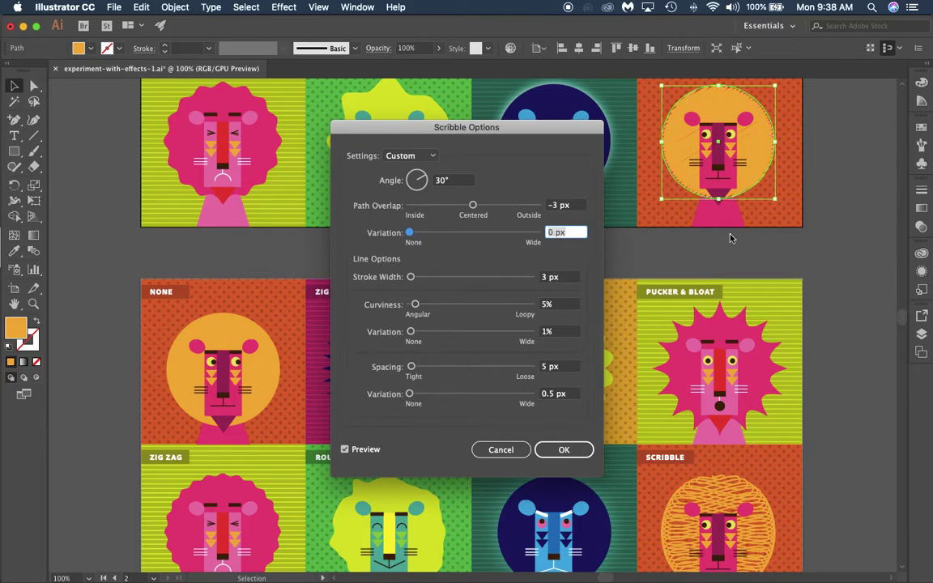
Set the scribble stroke width to 2 px, curviness to 10% and curviness variation to 5%.
{"action": "left_click", "coordinate": [548, 278]}
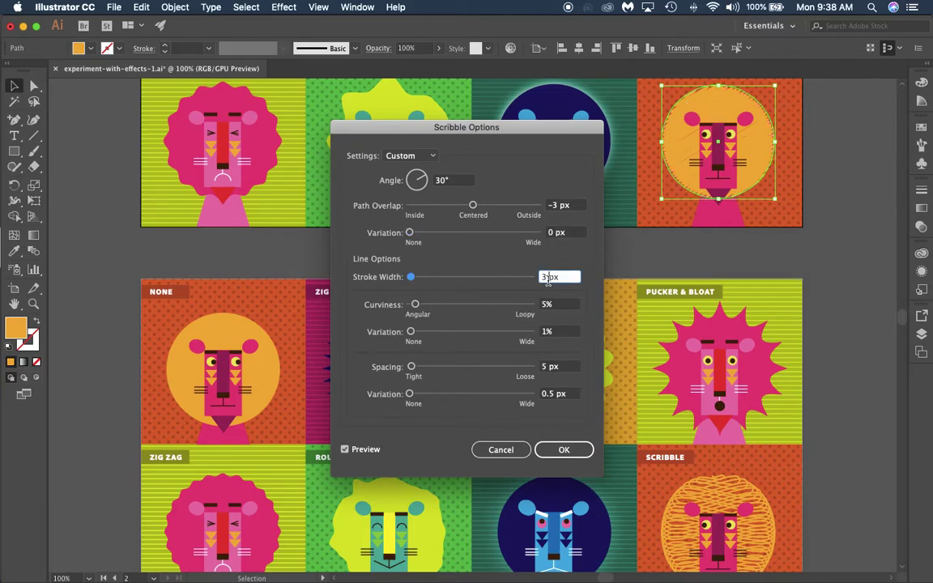
{"action": "key", "text": "Up"}
{"action": "key", "text": "Down"}
{"action": "left_click", "coordinate": [551, 306]}
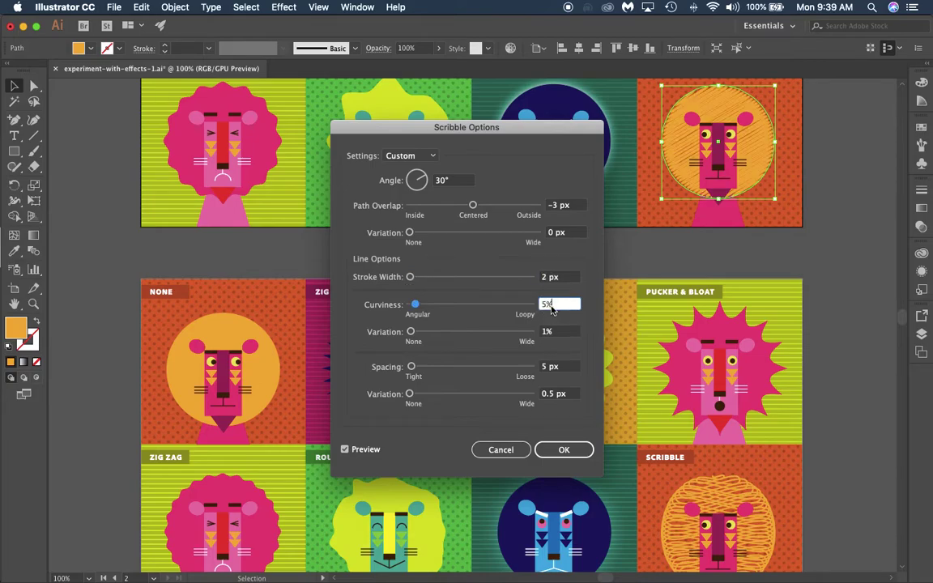
{"action": "key", "text": "Up"}
{"action": "key", "text": "Up"}
{"action": "key", "text": "Up"}
{"action": "key", "text": "Up"}
{"action": "key", "text": "Up"}
{"action": "key", "text": "Up"}
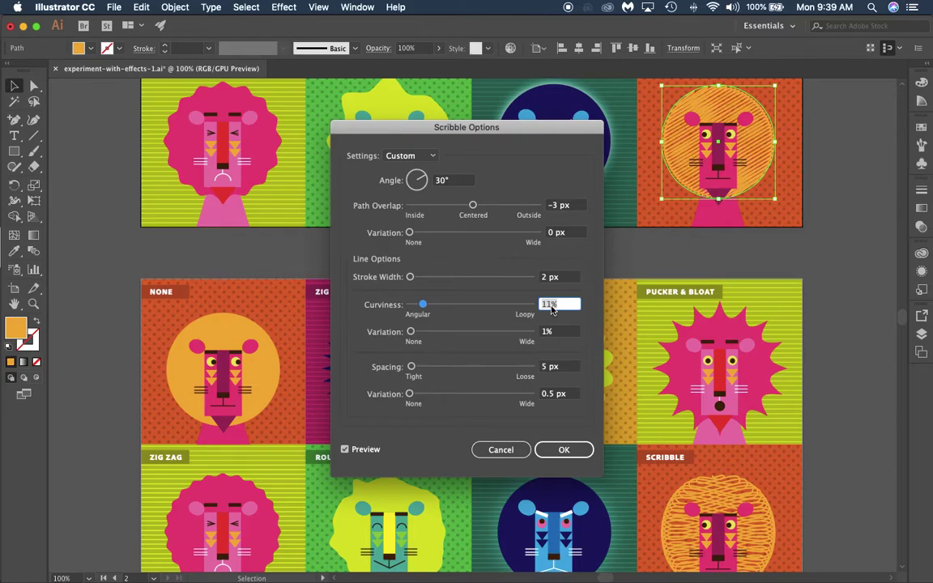
{"action": "key", "text": "Down"}
{"action": "left_click", "coordinate": [557, 332]}
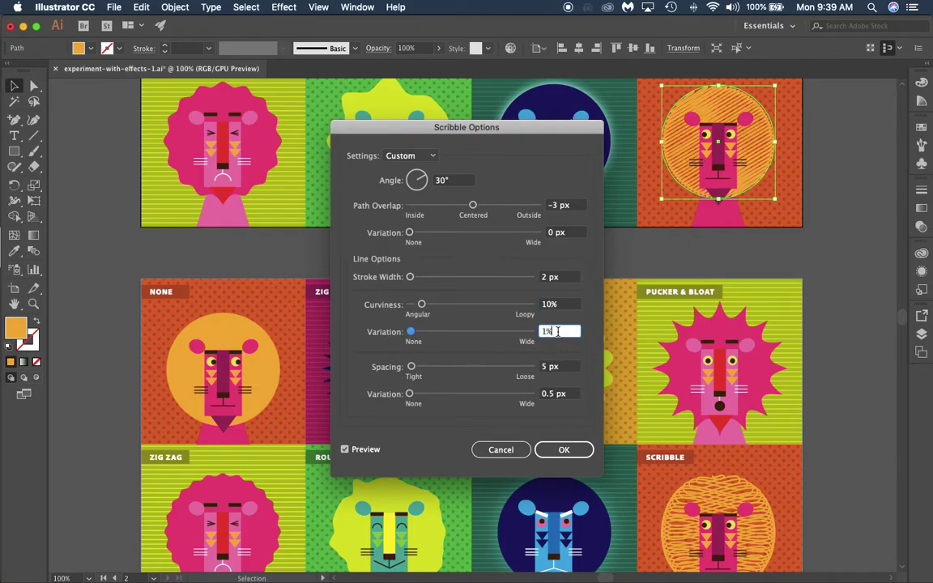
{"action": "key", "text": "Up"}
{"action": "key", "text": "Up"}
{"action": "key", "text": "Up"}
{"action": "key", "text": "Up"}
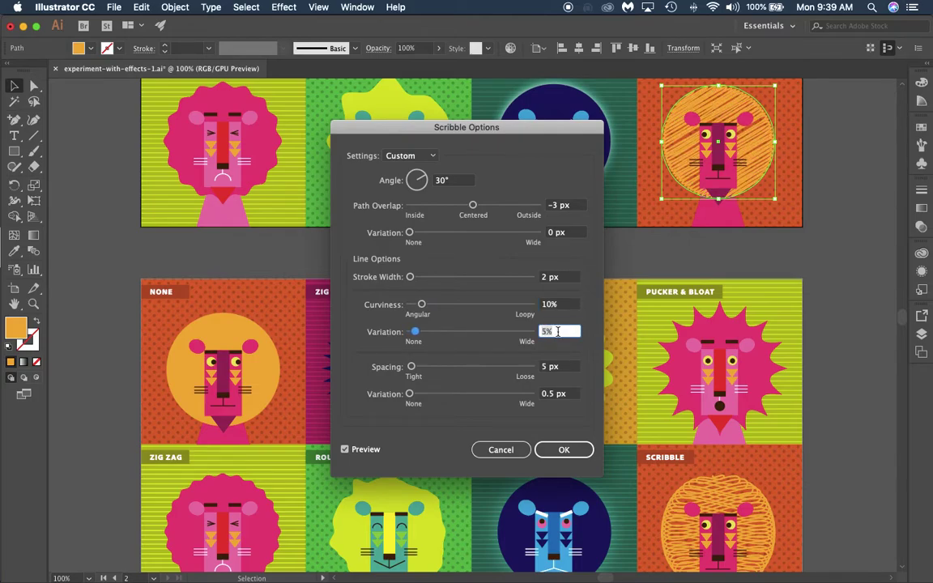
Set spacing to 6 px with 6 px variation and a 0° angle, and apply the scribble.
{"action": "left_click", "coordinate": [558, 366]}
{"action": "key", "text": "Up"}
{"action": "key", "text": "Up"}
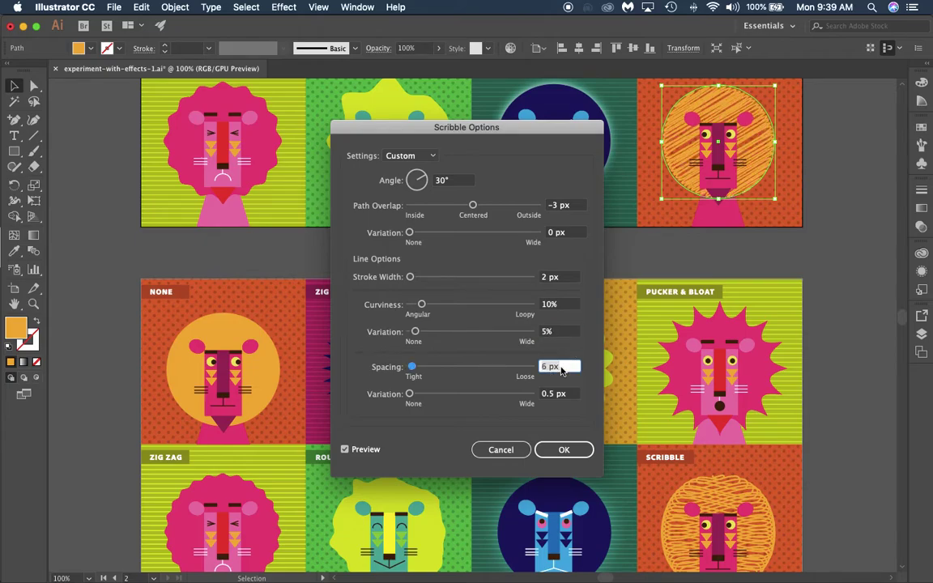
{"action": "key", "text": "Down"}
{"action": "left_click", "coordinate": [557, 394]}
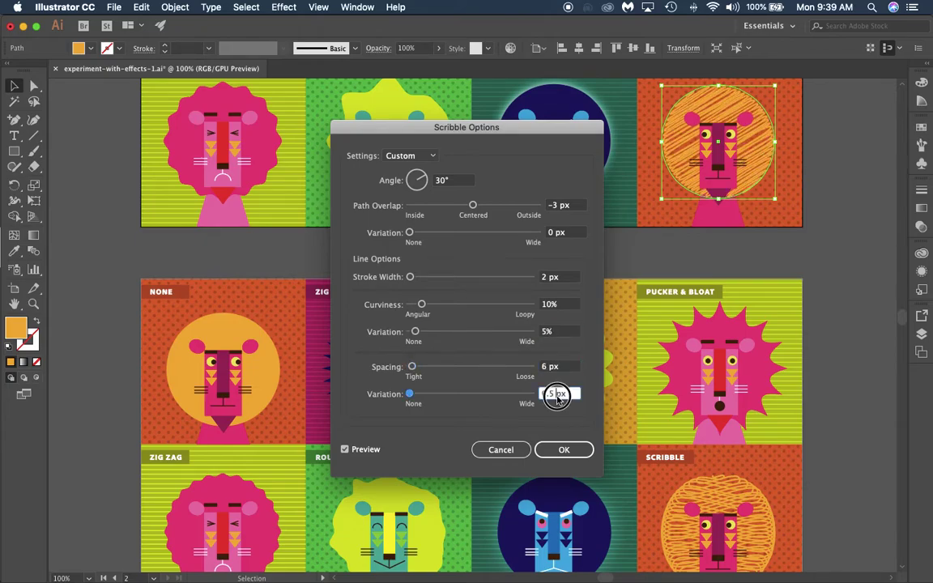
{"action": "key", "text": "Up"}
{"action": "key", "text": "Up"}
{"action": "key", "text": "Up"}
{"action": "key", "text": "Up"}
{"action": "key", "text": "Up"}
{"action": "key", "text": "Up"}
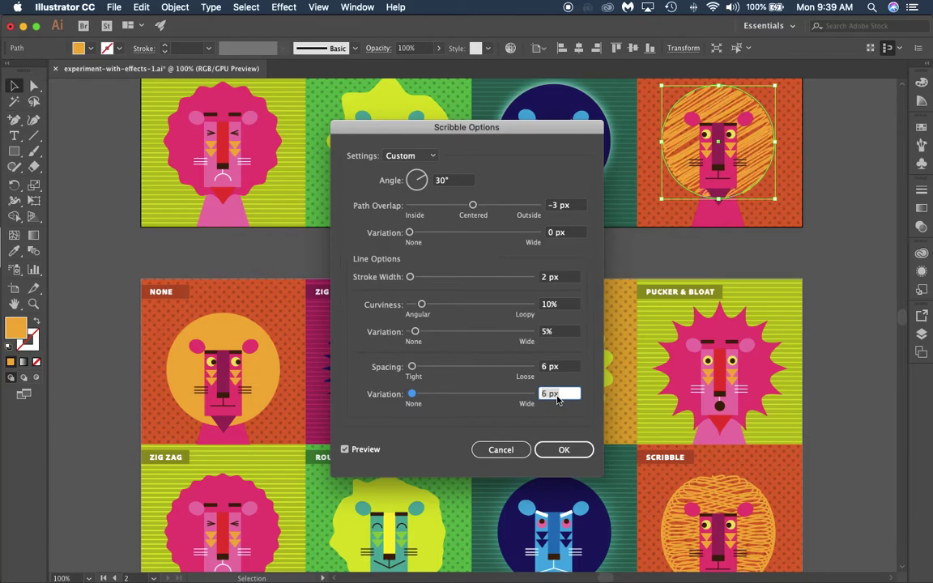
{"action": "left_click", "coordinate": [452, 181]}
{"action": "key", "text": "shift+Down"}
{"action": "key", "text": "shift+Down"}
{"action": "key", "text": "shift+Down"}
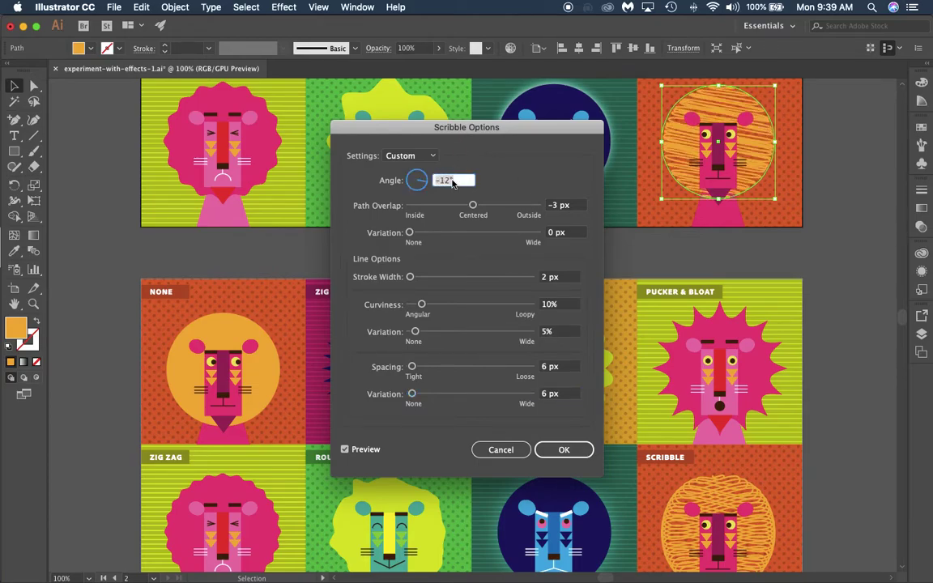
{"action": "key", "text": "Up"}
{"action": "key", "text": "Up"}
{"action": "key", "text": "Up"}
{"action": "key", "text": "Up"}
{"action": "key", "text": "Up"}
{"action": "key", "text": "Up"}
{"action": "key", "text": "Up"}
{"action": "key", "text": "Up"}
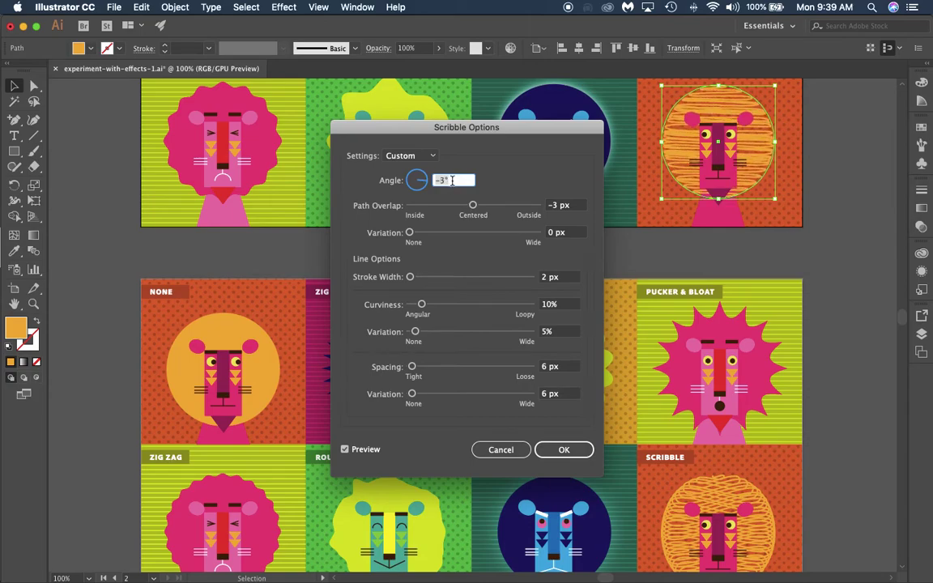
{"action": "key", "text": "Up"}
{"action": "left_click", "coordinate": [562, 450]}
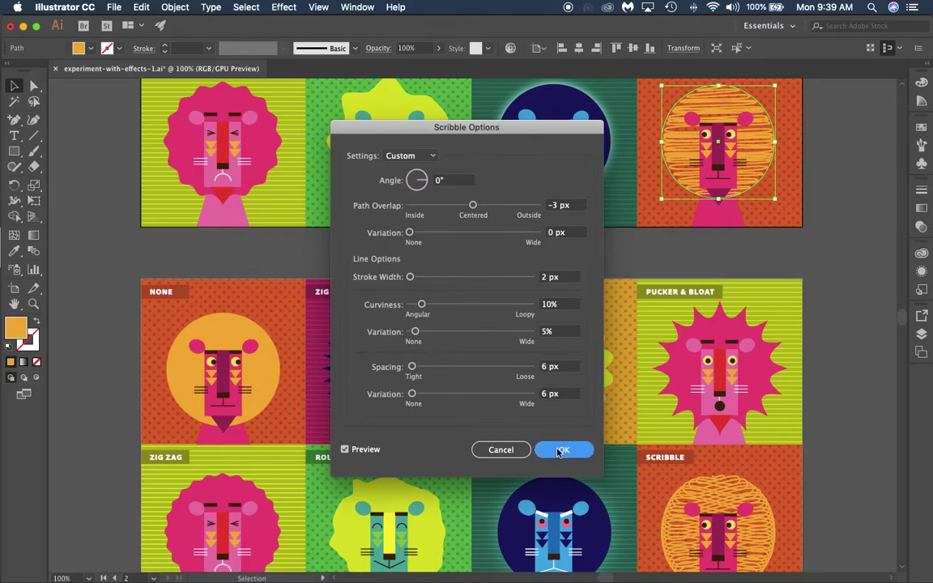
Scroll up to show all eight lion portraits and deselect the scribbled orange mane.
{"action": "scroll", "coordinate": [820, 229], "scroll_direction": "up", "scroll_amount": 5}
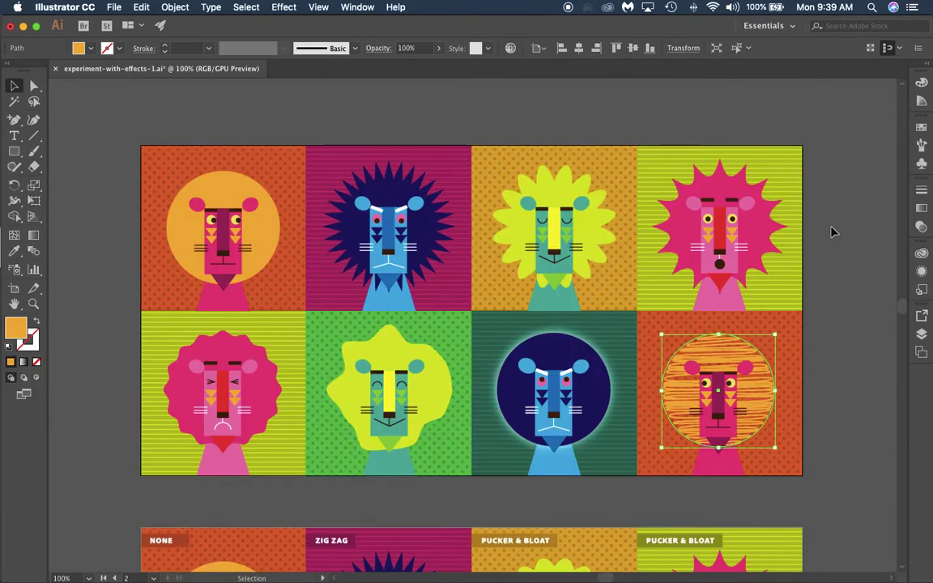
{"action": "left_click", "coordinate": [223, 95]}
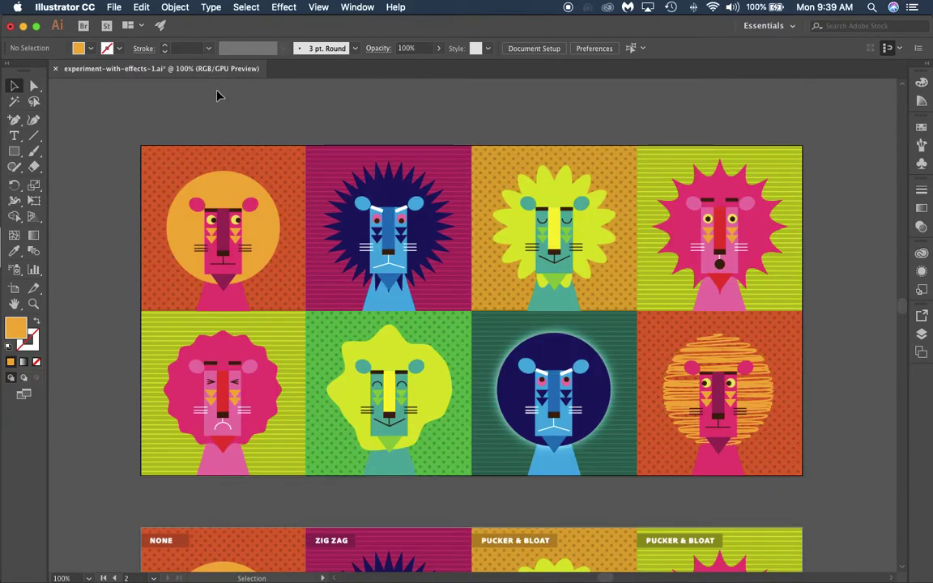